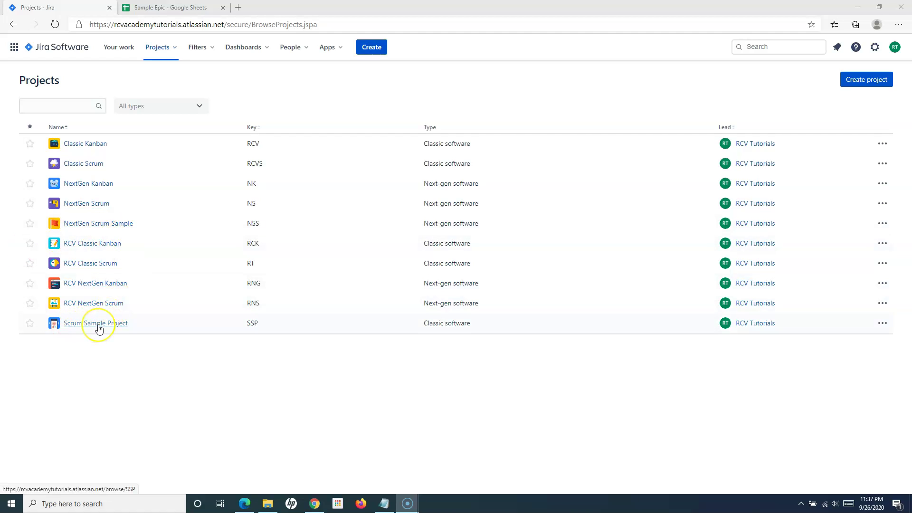
- Open the Scrum Sample Project to show its active sprint board
left_click(97, 325)
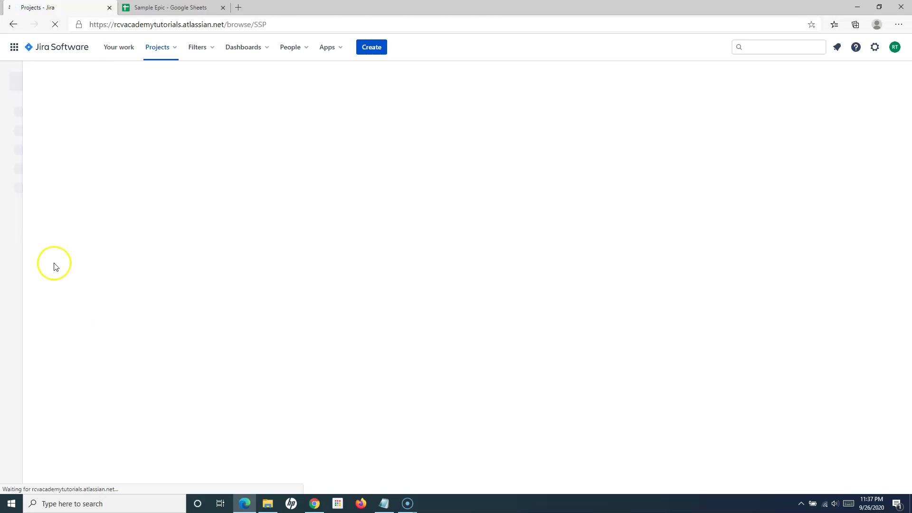
left_click(53, 92)
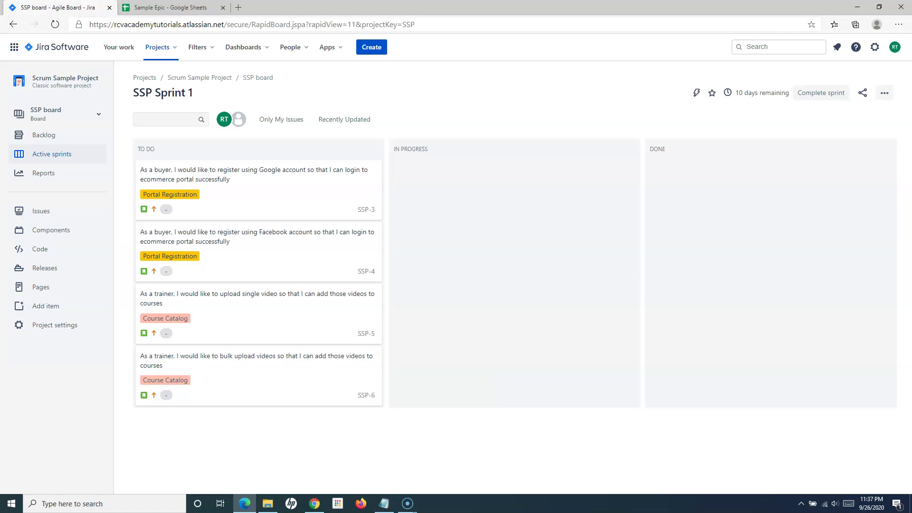
key("alt+Tab")
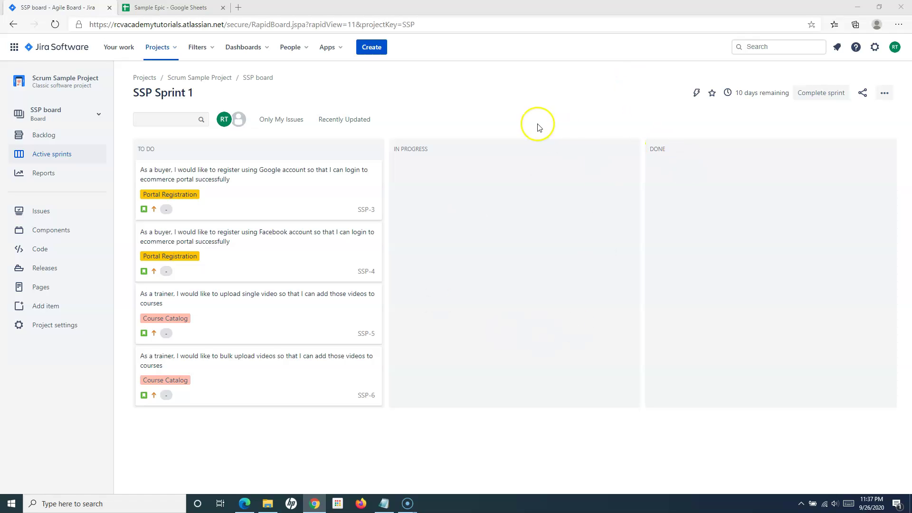
- Look at the Scrum and Kanban options for creating a board, and cancel without creating one
left_click(886, 96)
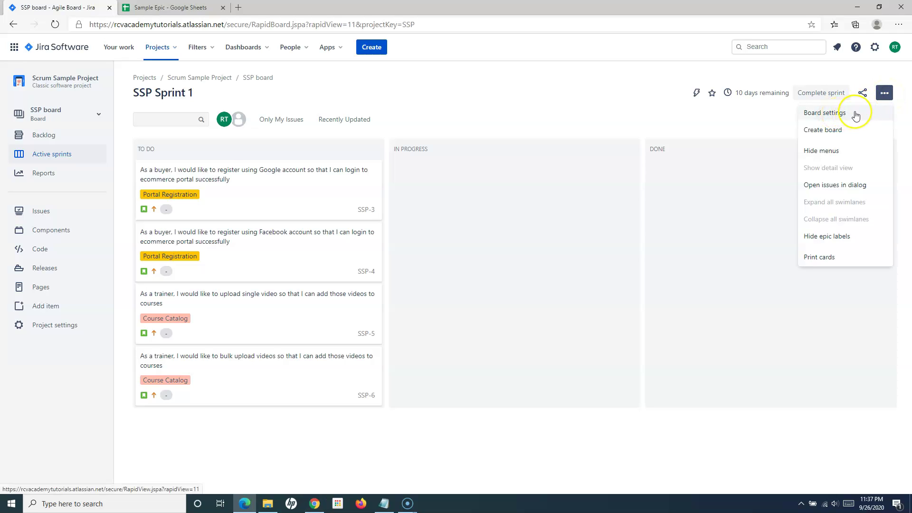
left_click(841, 133)
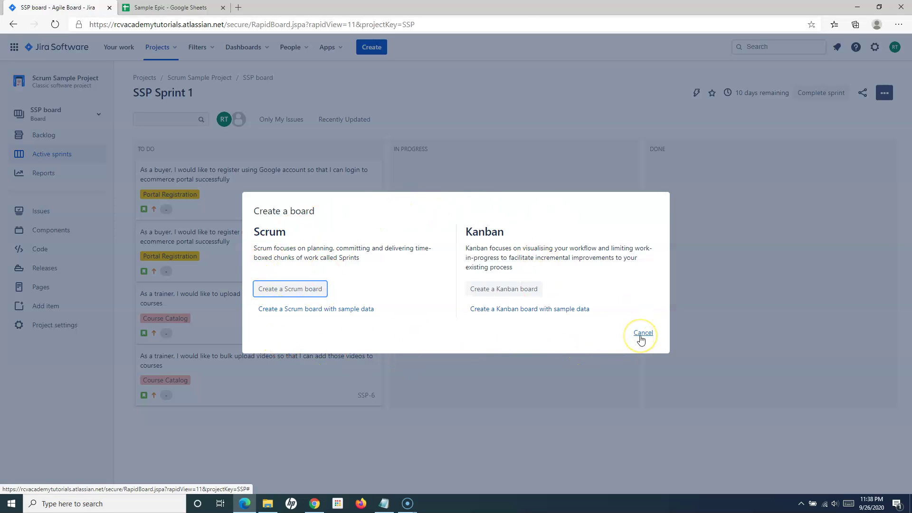
left_click(640, 335)
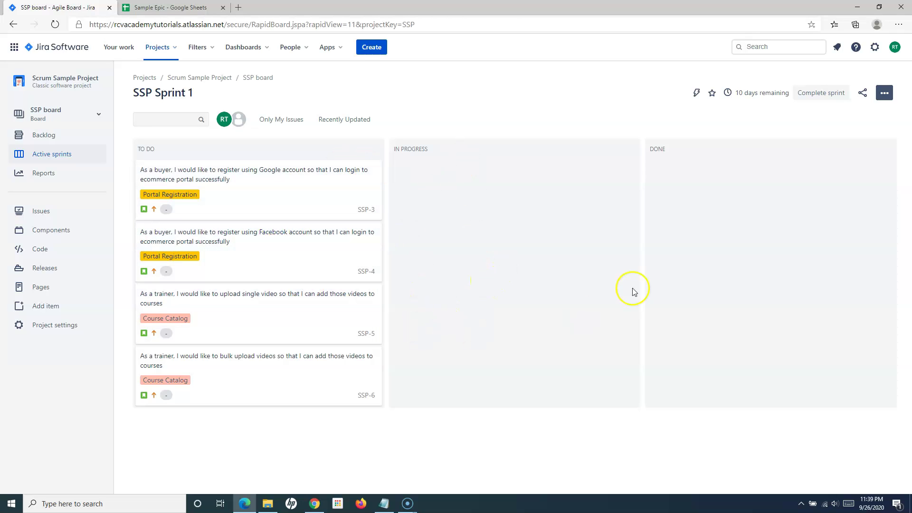
- Open the column settings of the SSP board and read the simplified workflow note
left_click(885, 95)
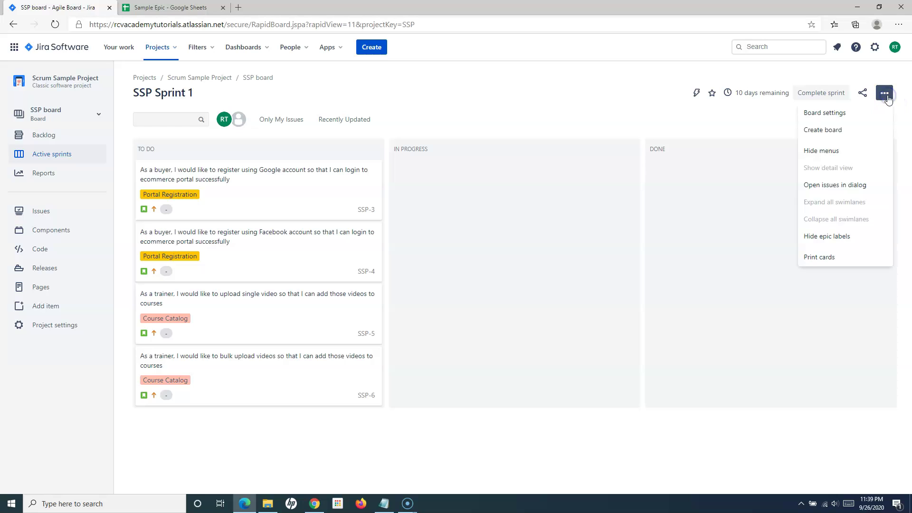
left_click(834, 118)
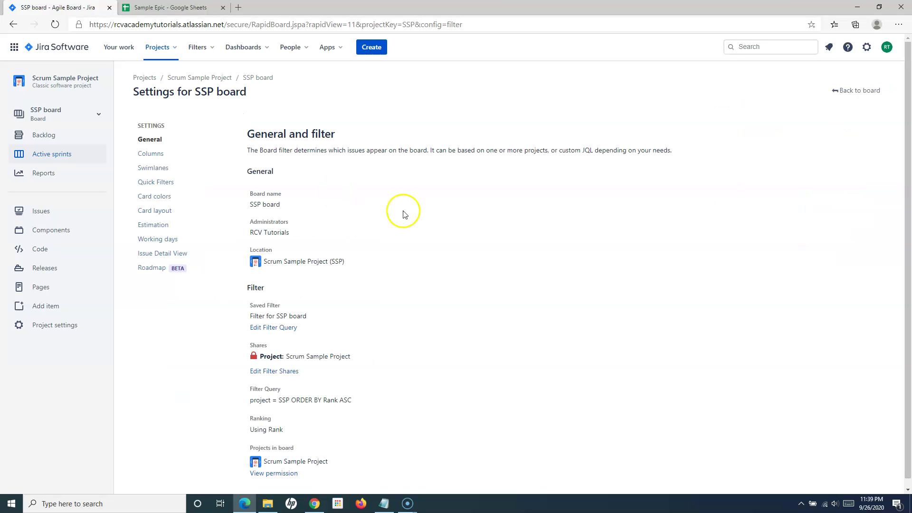
left_click(172, 161)
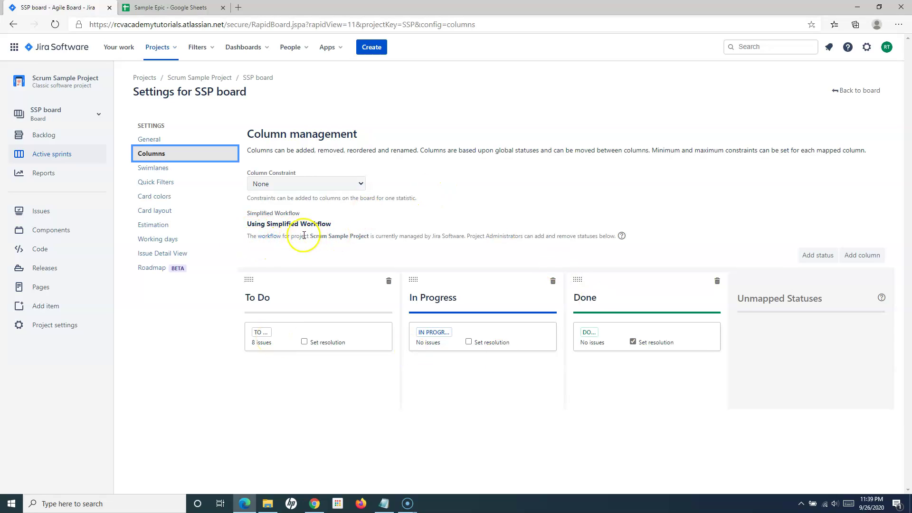
left_click_drag(246, 212, 319, 223)
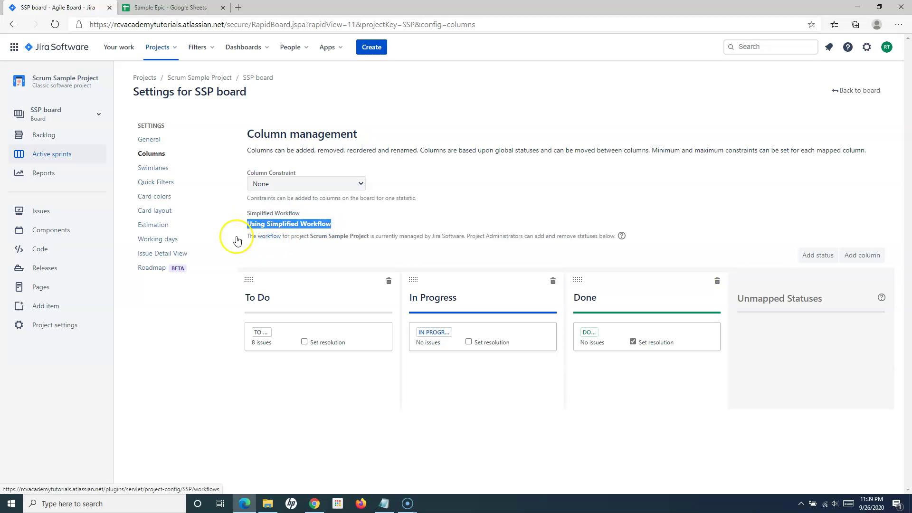
left_click_drag(292, 236, 374, 236)
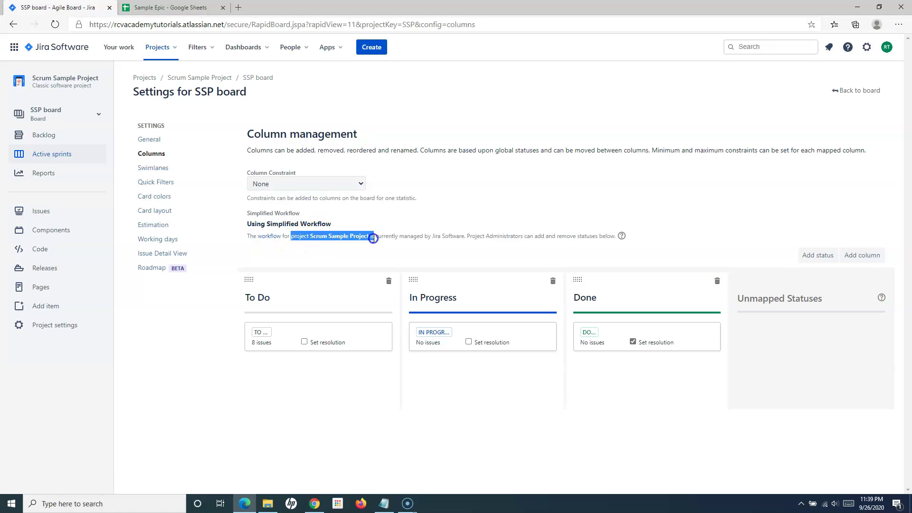
left_click_drag(474, 236, 387, 236)
left_click(387, 236)
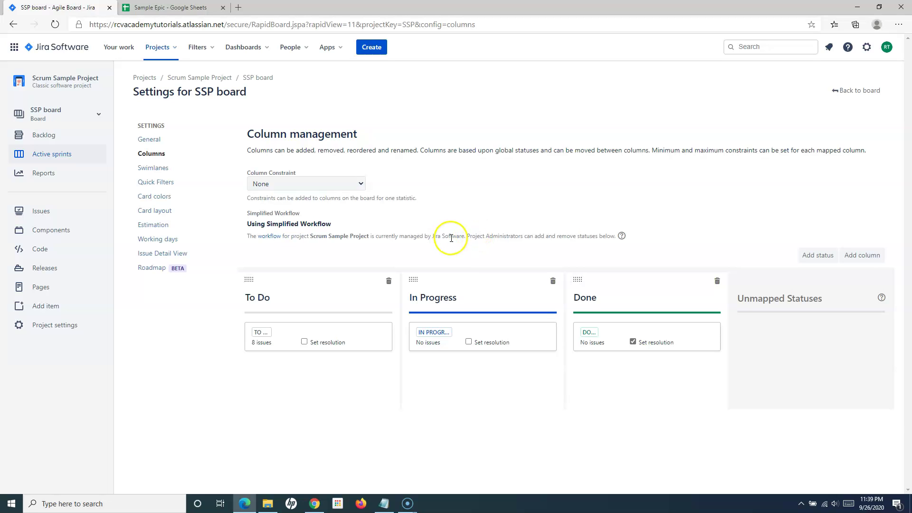
- View the project's simplified workflow as a diagram, inspect its transitions, and return to the column settings
left_click(269, 237)
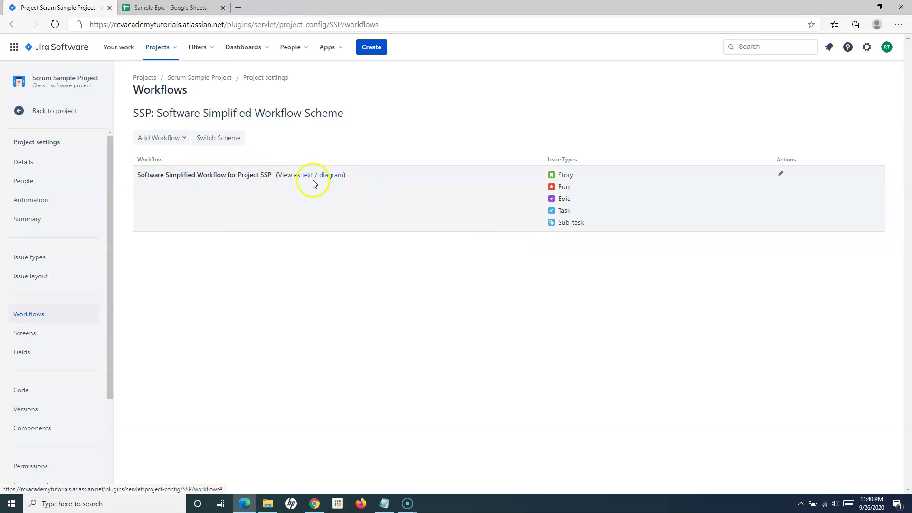
left_click(331, 176)
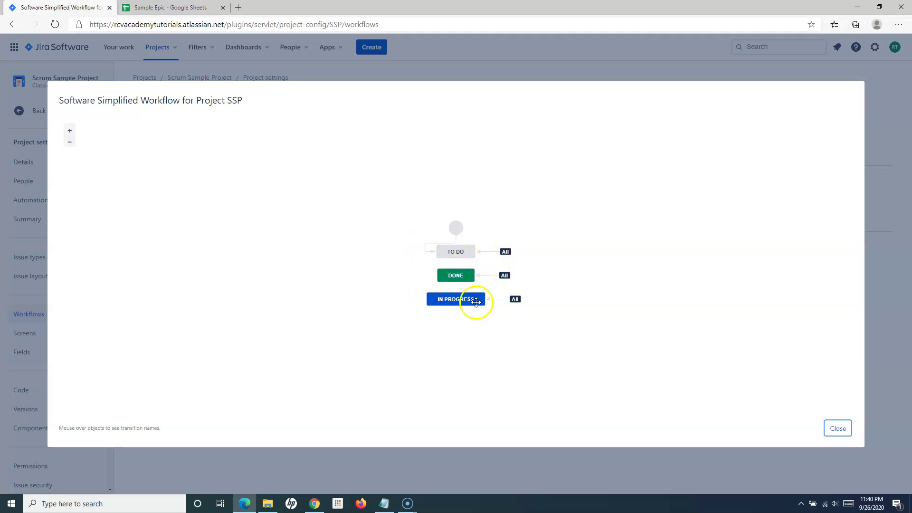
mouse_move(511, 283)
mouse_move(512, 256)
mouse_move(515, 301)
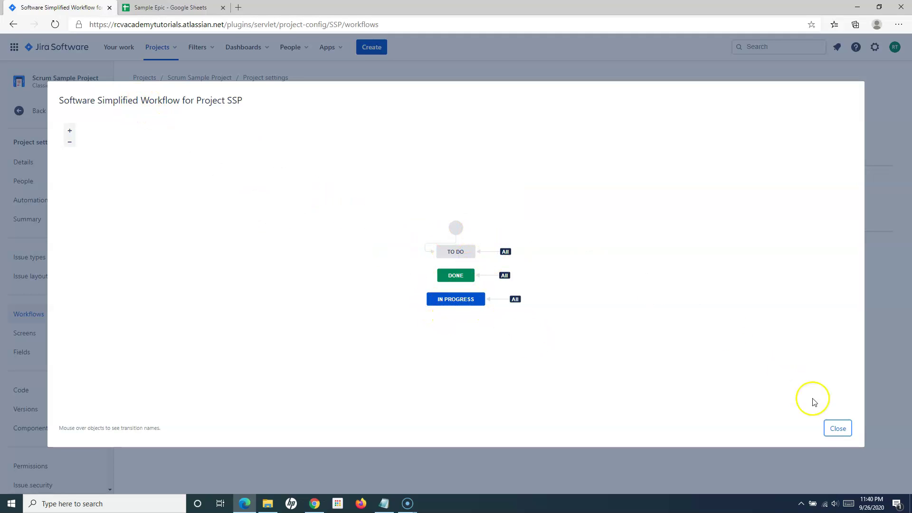
left_click(837, 430)
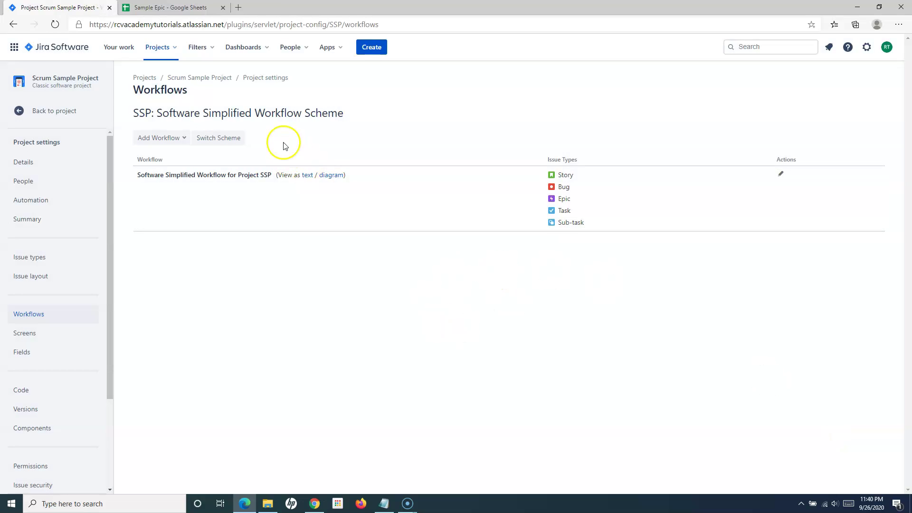
left_click(11, 24)
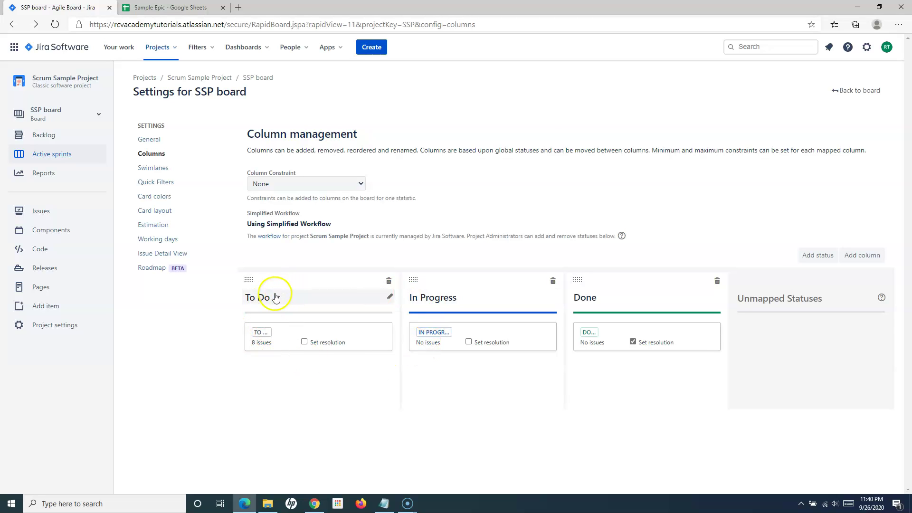
- Rename the Done column to Closed and go back to the sprint board
left_click(602, 298)
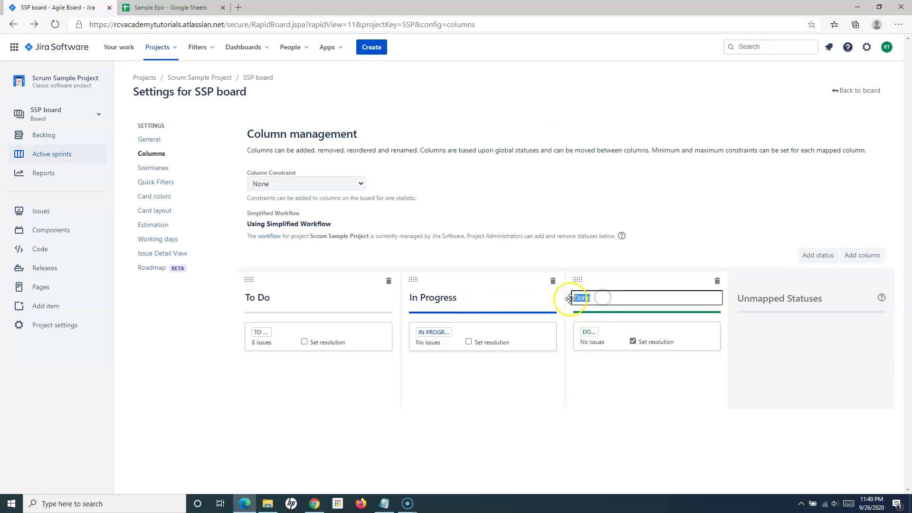
type("Closed")
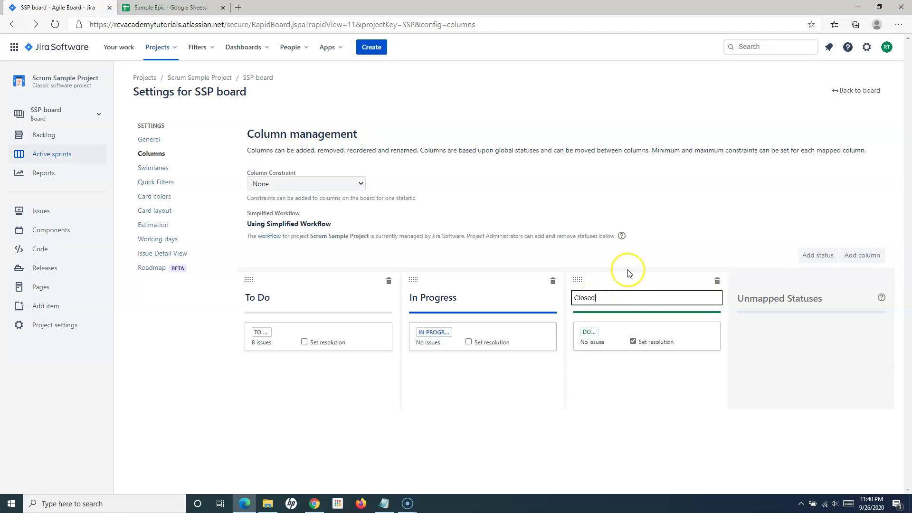
left_click(684, 408)
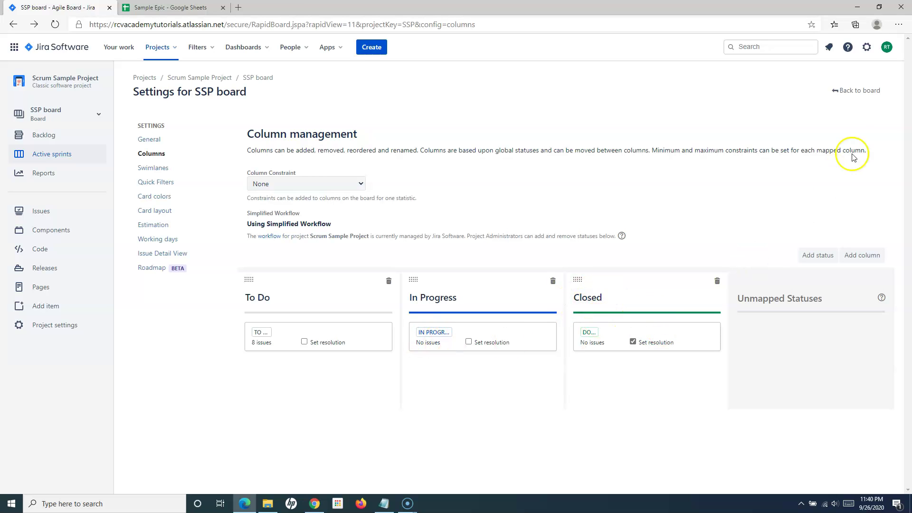
left_click(855, 90)
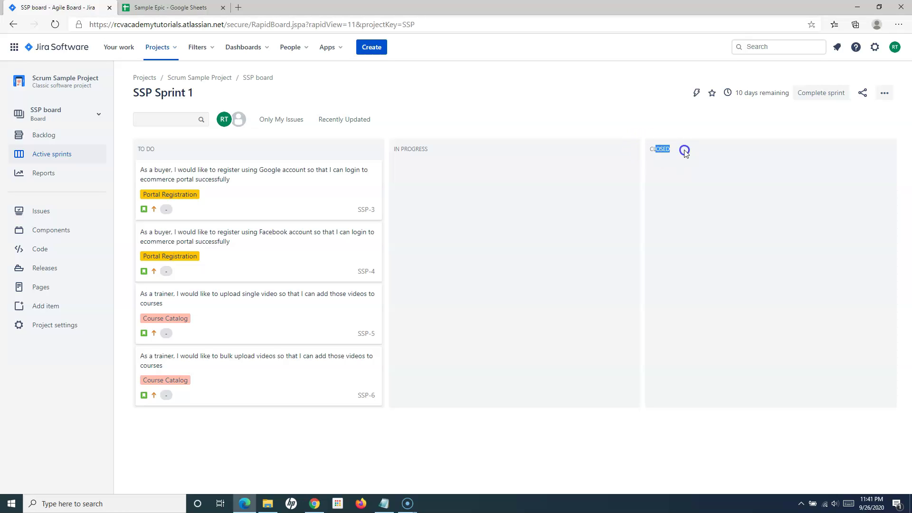
- Reopen the column settings, move the Done status from Closed to Unmapped Statuses, and return to the sprint board
left_click(883, 93)
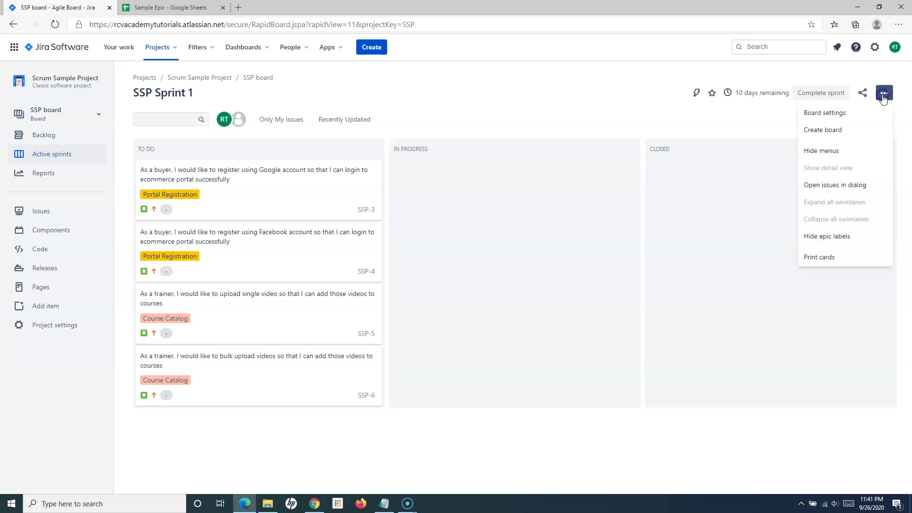
left_click(833, 113)
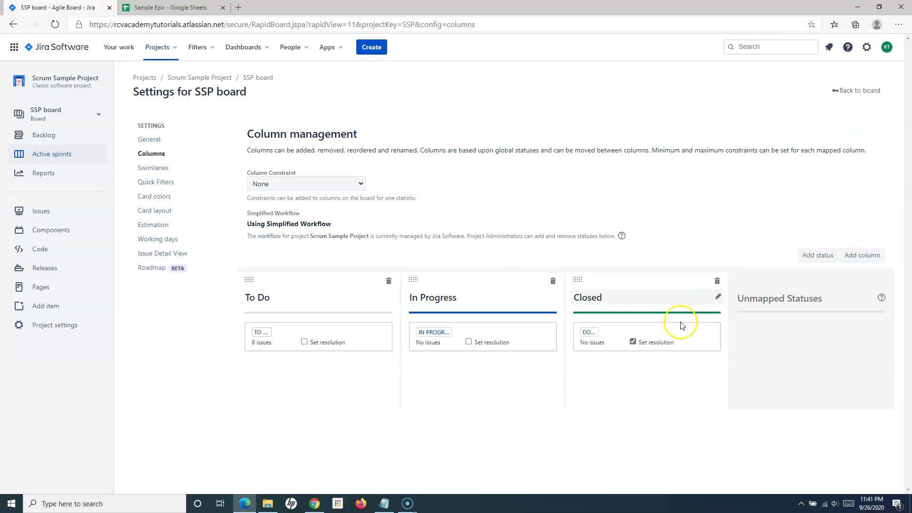
left_click_drag(613, 334, 775, 333)
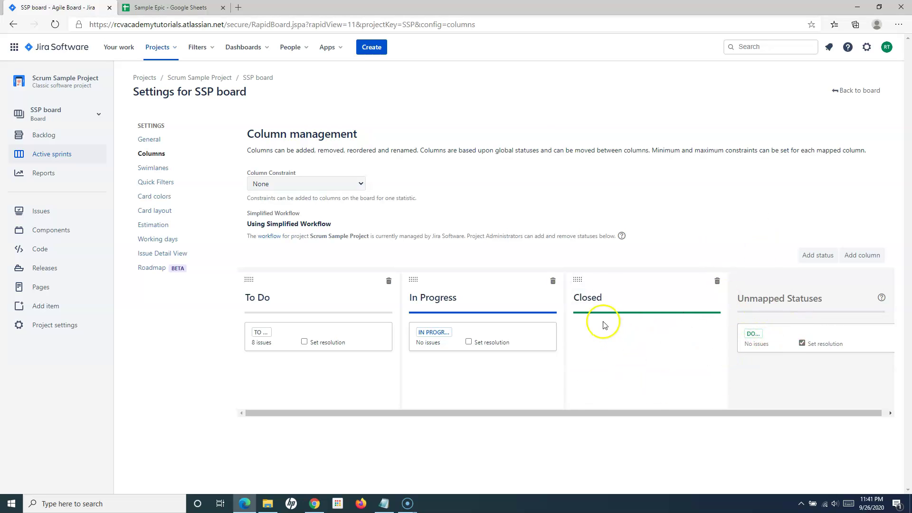
left_click(836, 90)
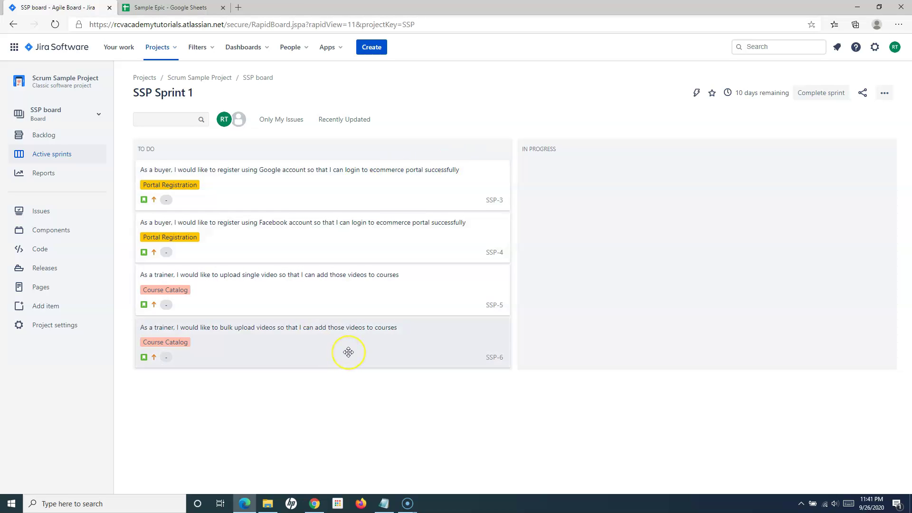
- Reopen the board's column settings and add a column named In Development
left_click(884, 93)
left_click(854, 113)
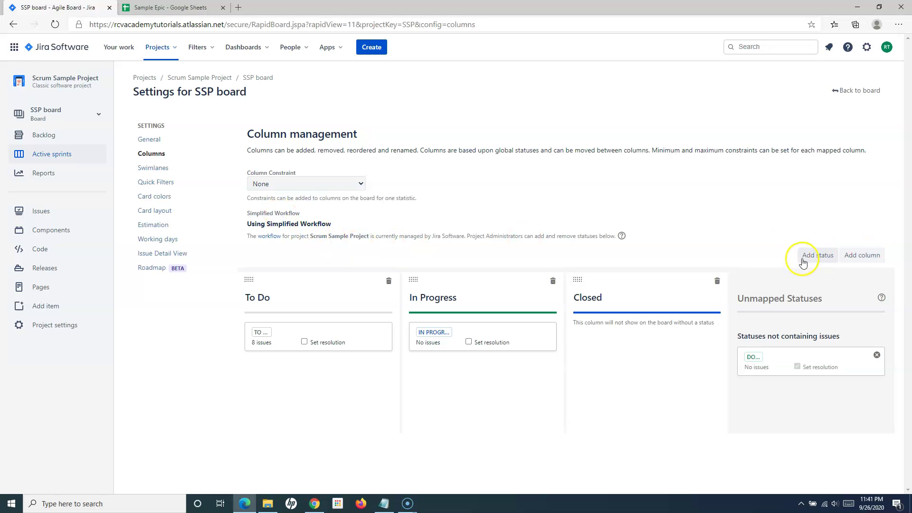
left_click(868, 259)
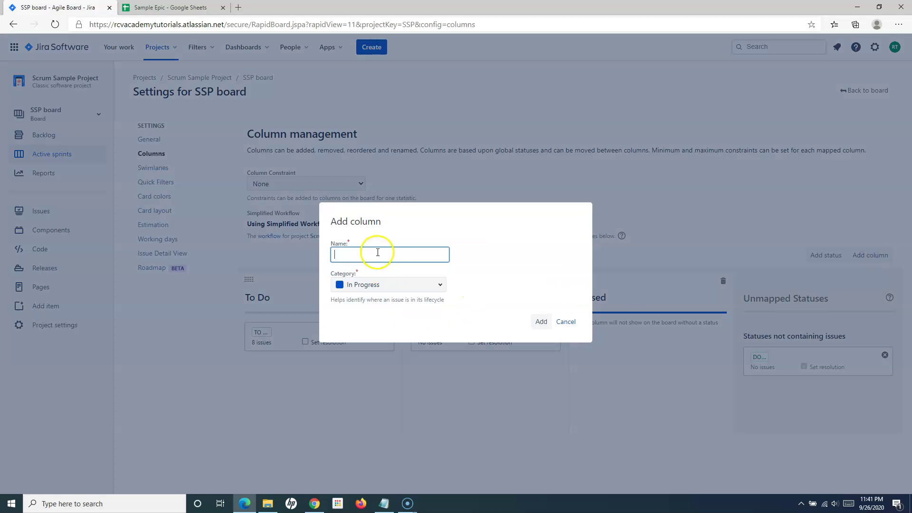
left_click(378, 252)
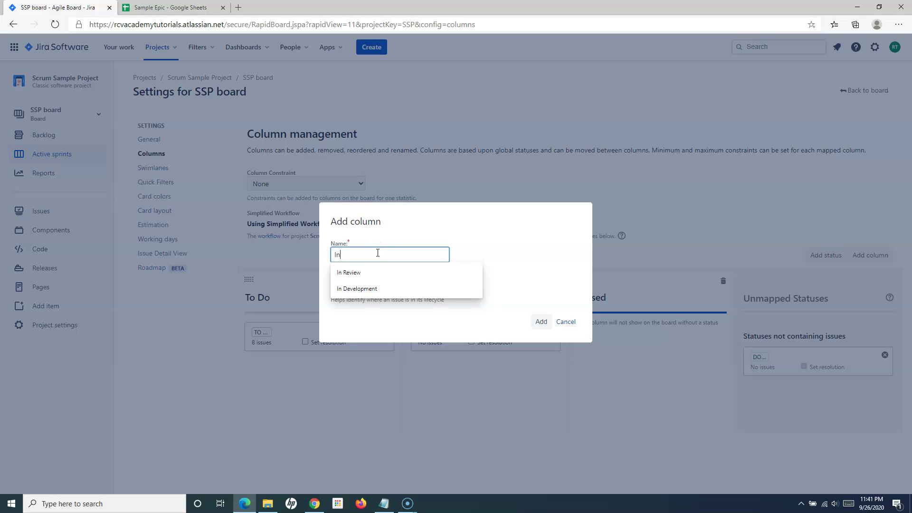
type("In")
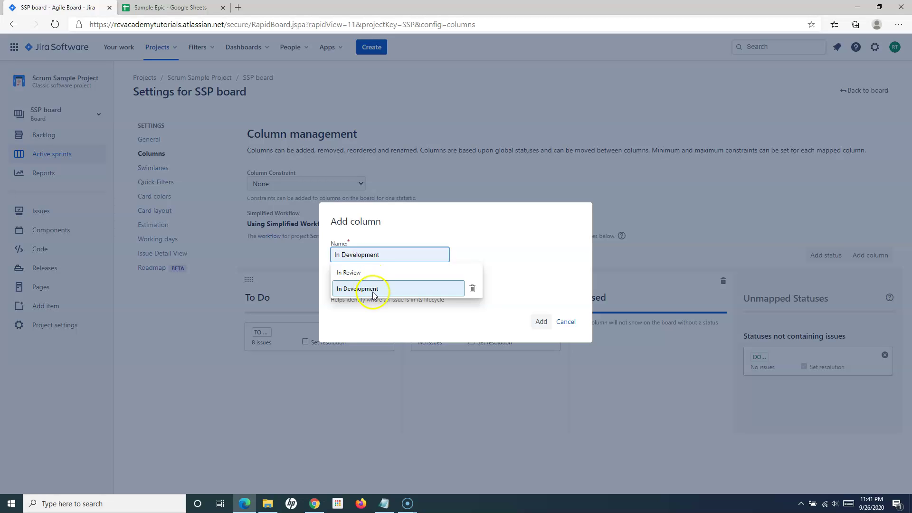
left_click(365, 289)
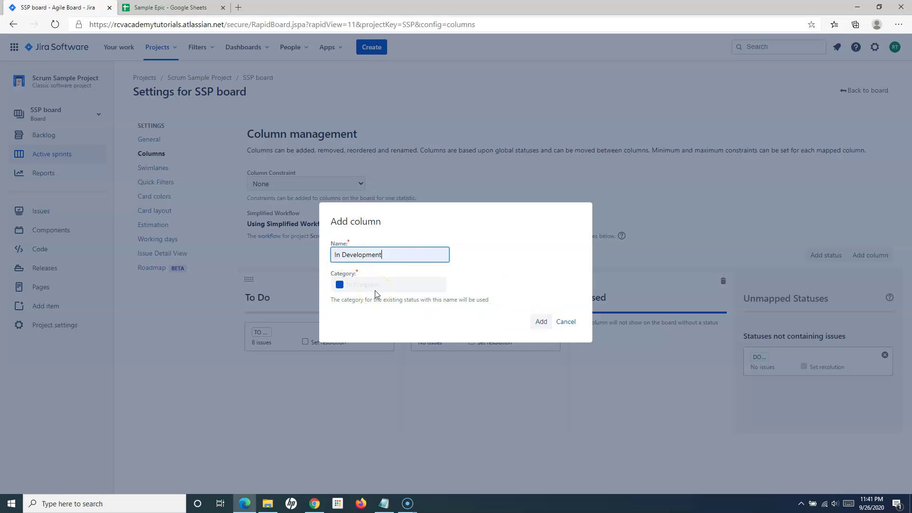
left_click(541, 321)
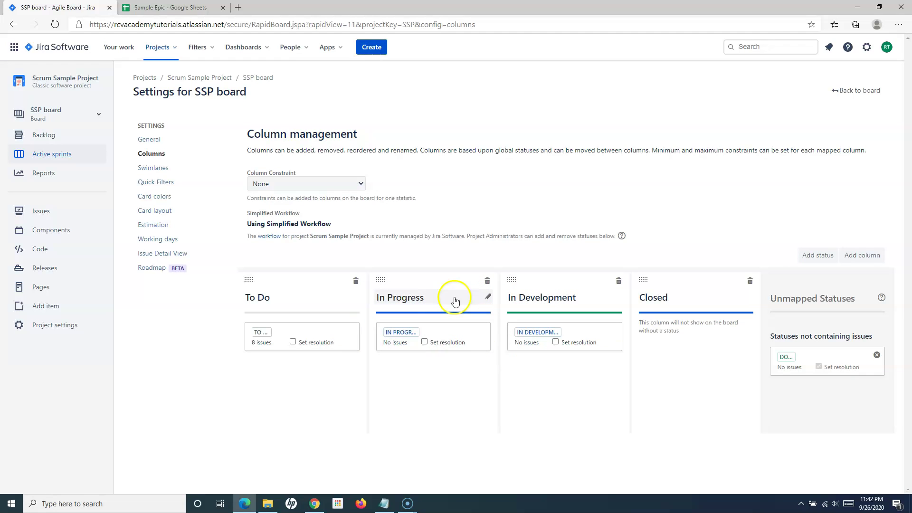
- Rename the In Progress column to In Review and place the In Development column before it
left_click(488, 298)
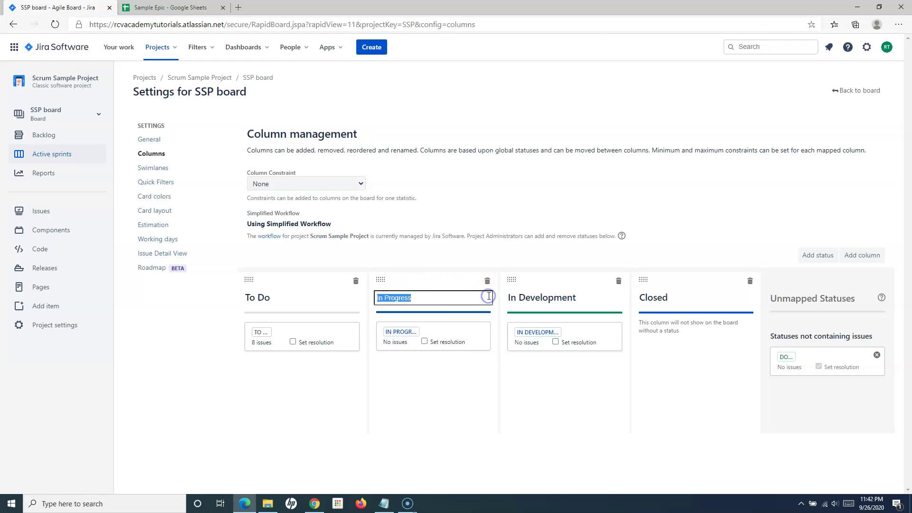
left_click(419, 298)
left_click(421, 389)
left_click_drag(491, 282, 433, 285)
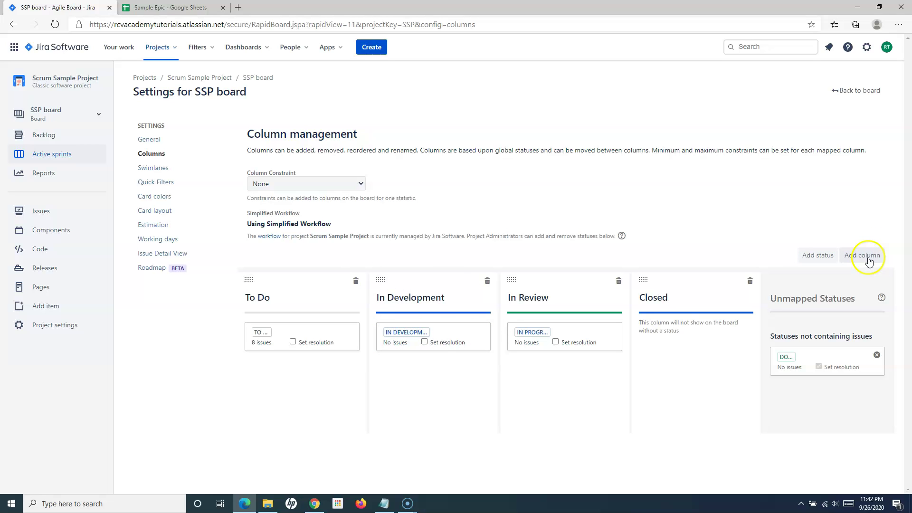
- Map the unmapped Done status to the Closed column
left_click(398, 336)
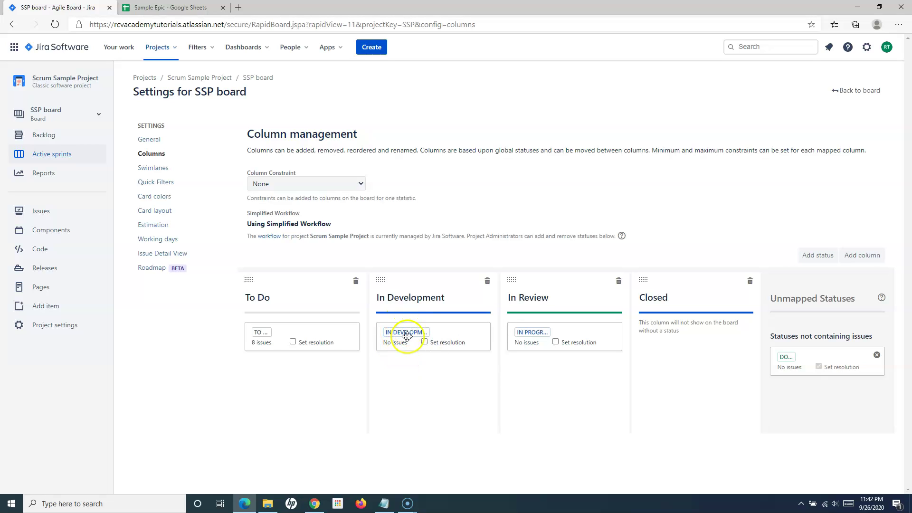
left_click_drag(816, 360, 683, 339)
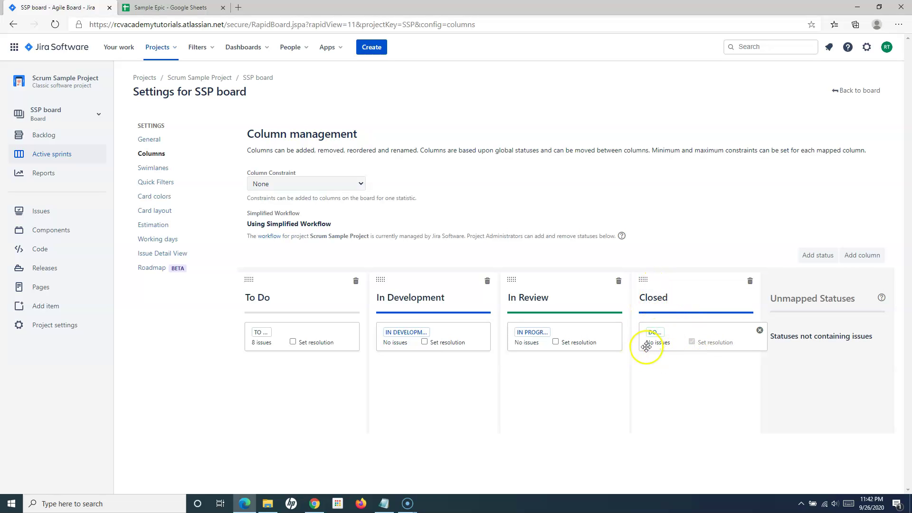
- Add a new status named In QA in the In Progress category and return to the sprint board
left_click(810, 258)
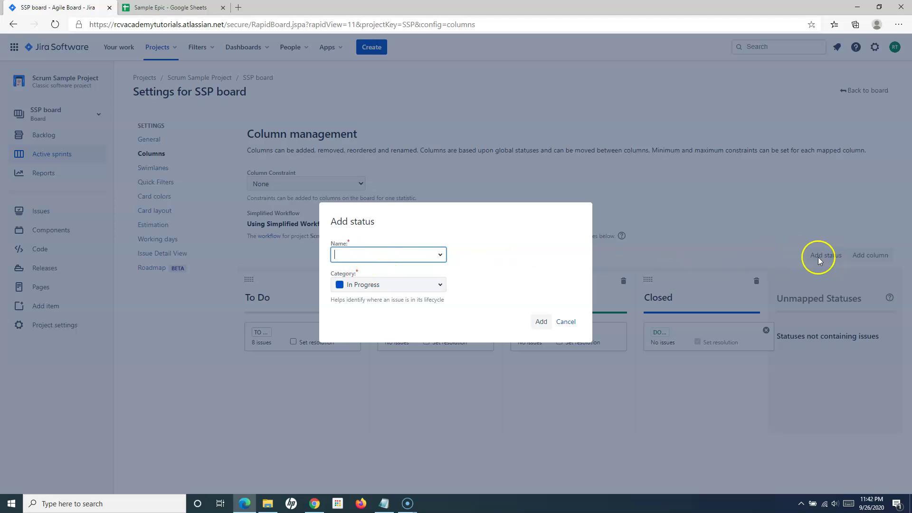
left_click(381, 256)
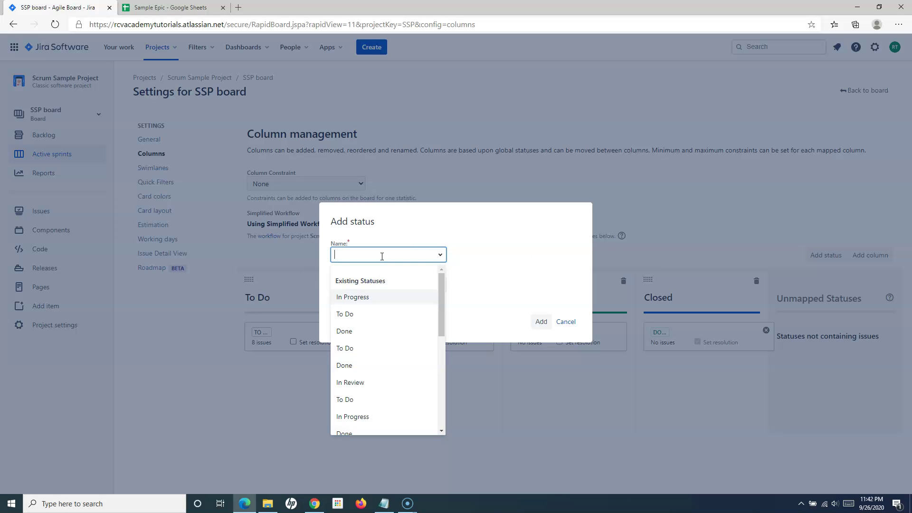
type("In QA")
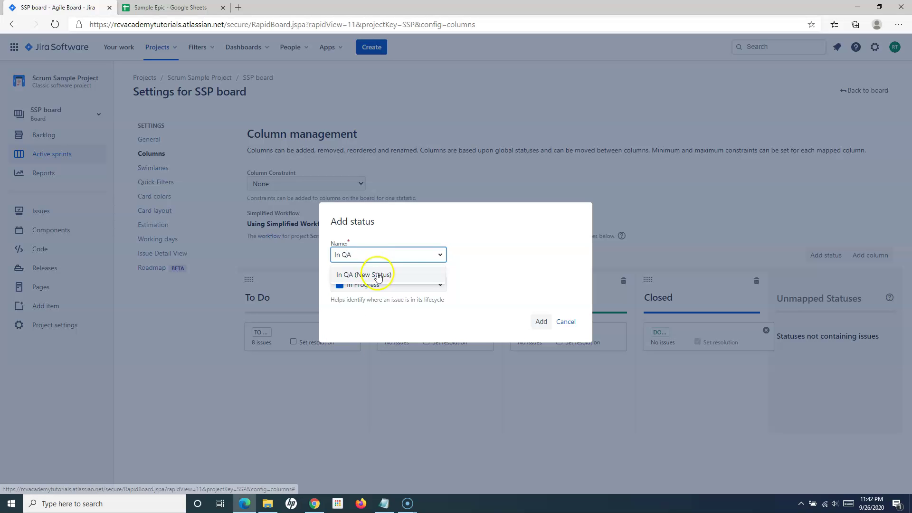
left_click(372, 275)
left_click(550, 324)
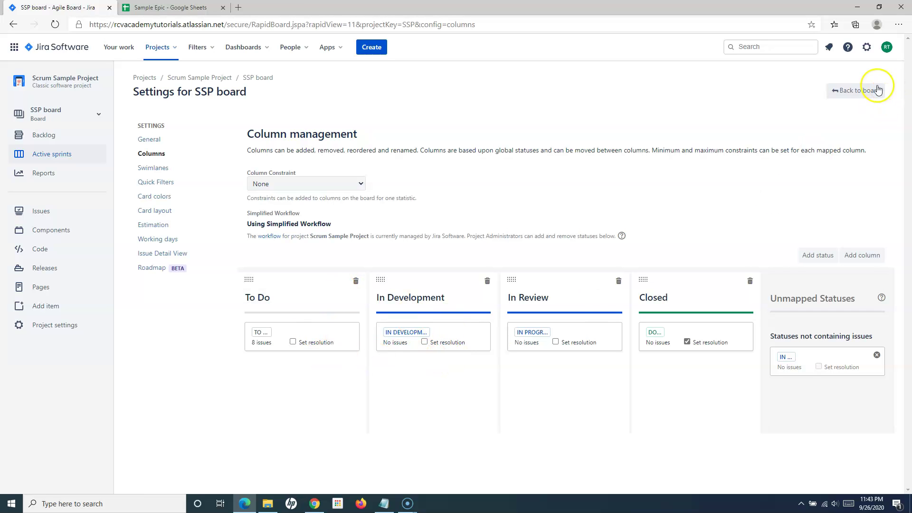
left_click(859, 90)
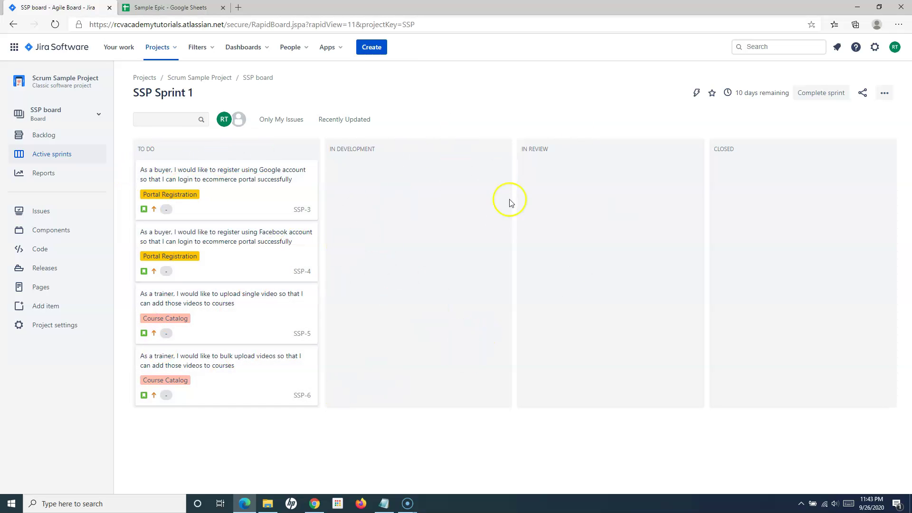
- Reopen the board's column settings and add a column named In Testing in the In Progress category
left_click(884, 93)
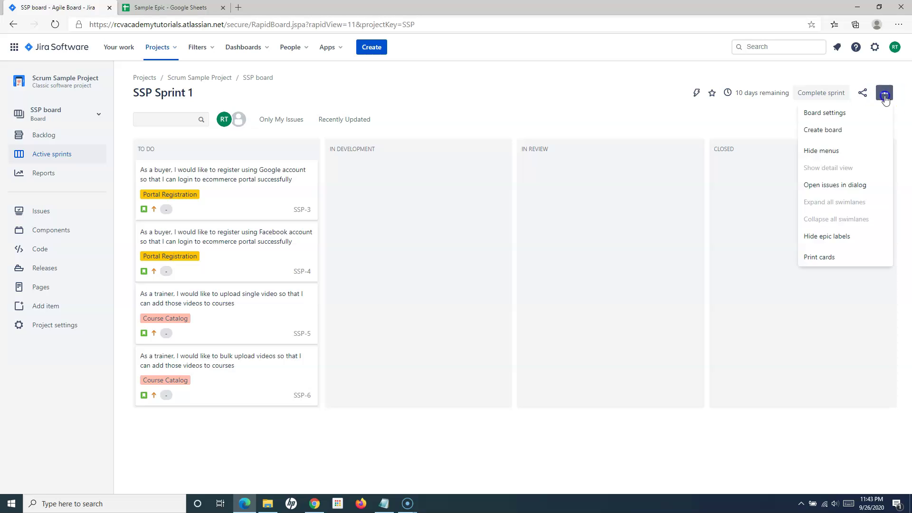
left_click(857, 118)
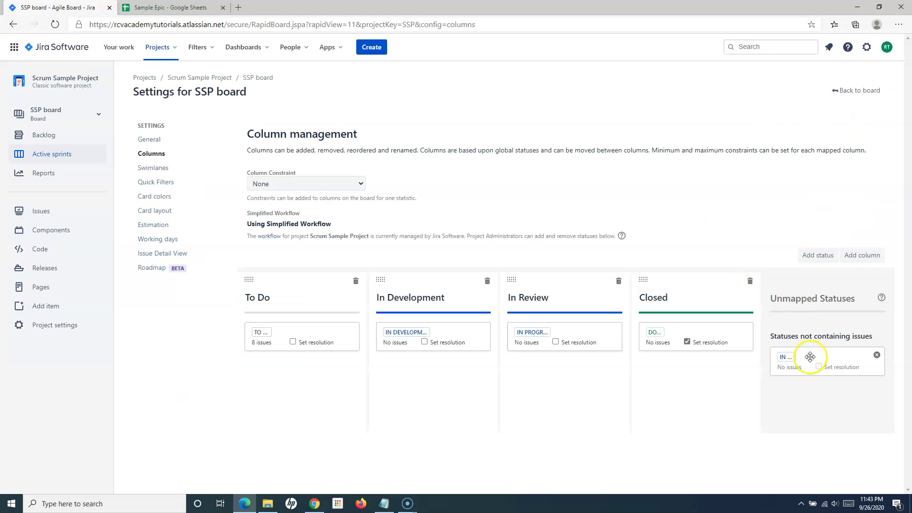
left_click(860, 256)
left_click(390, 258)
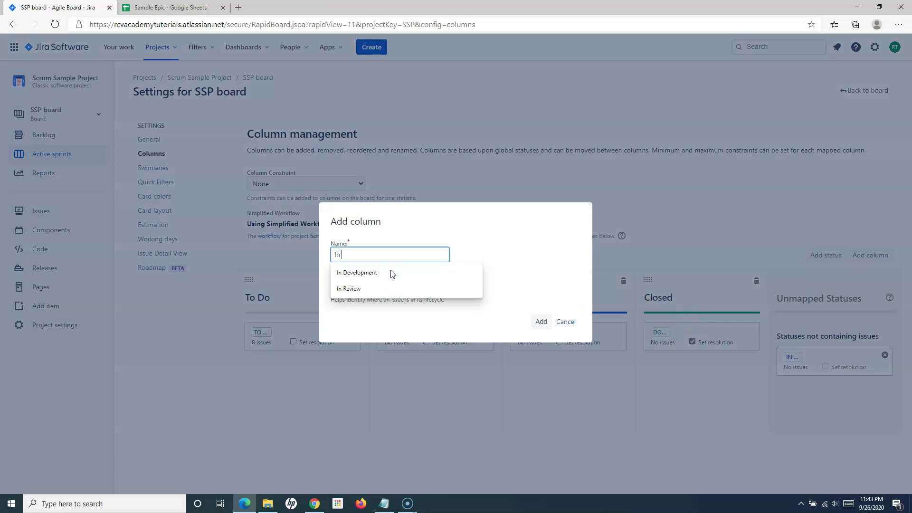
type("Testing")
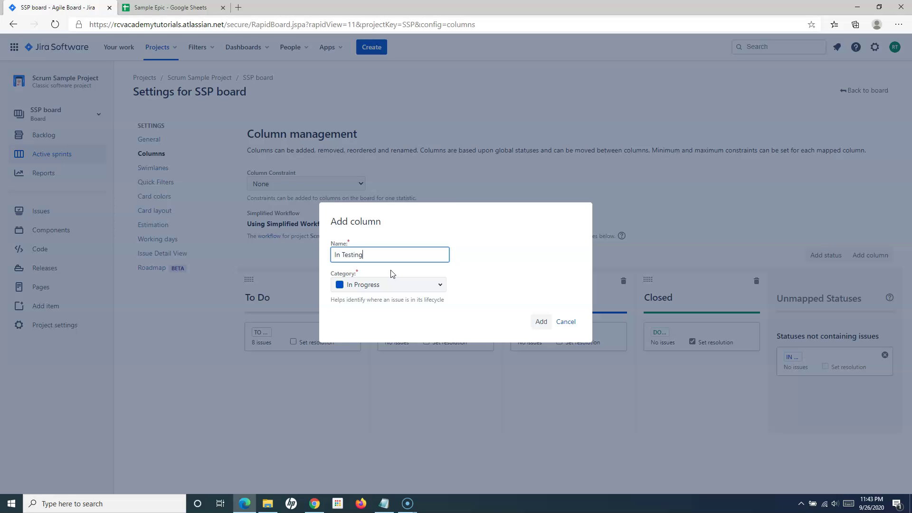
left_click(541, 322)
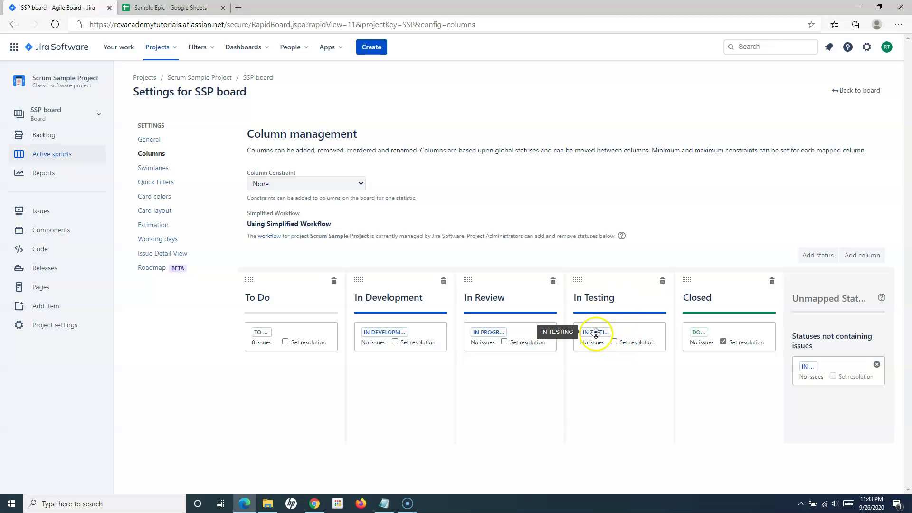
- Map the In QA status to the In Testing column, move the In Testing status to Unmapped Statuses, and return to the board
left_click_drag(815, 368, 633, 383)
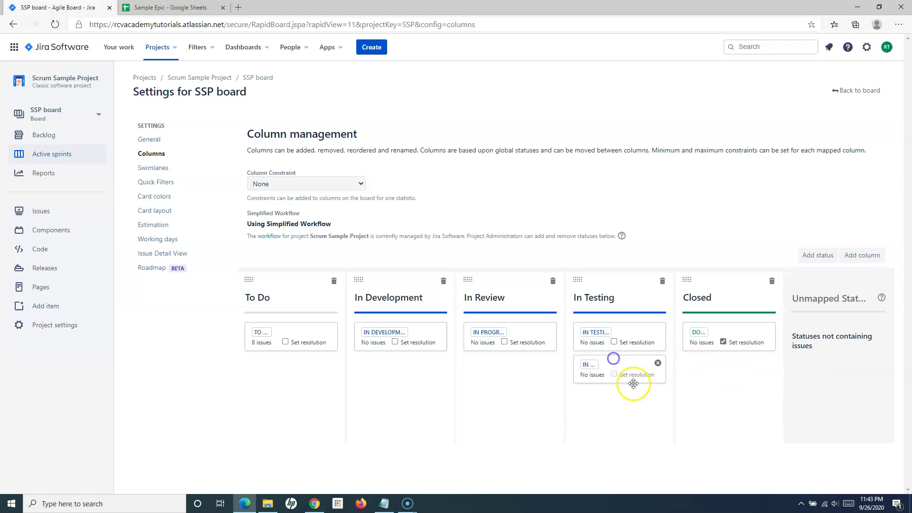
left_click(596, 333)
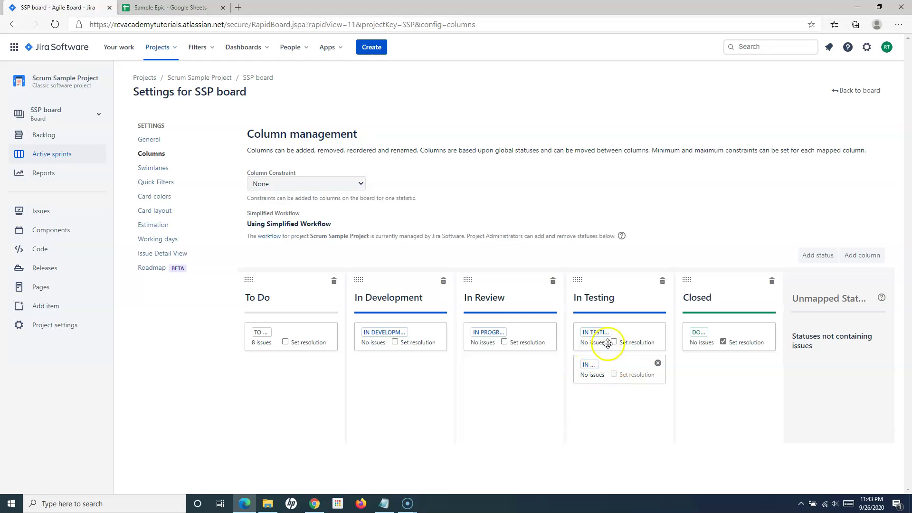
left_click_drag(622, 331, 795, 354)
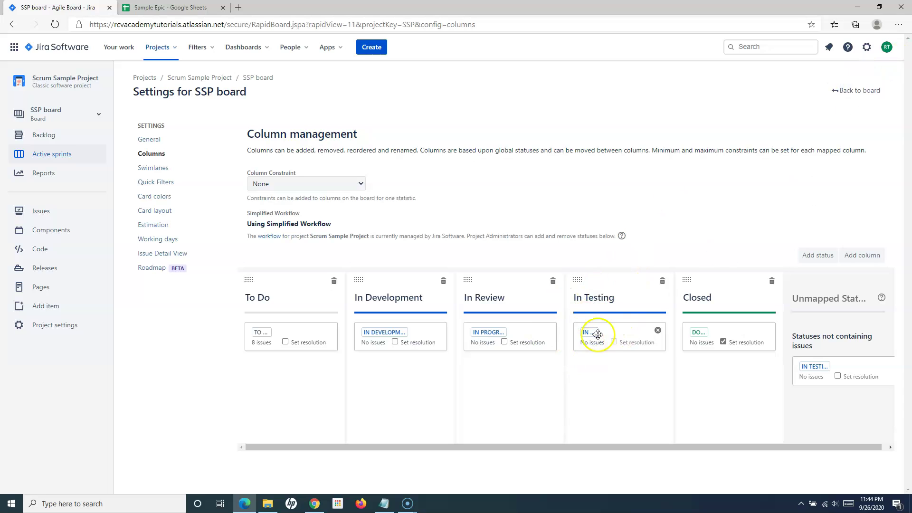
left_click(846, 90)
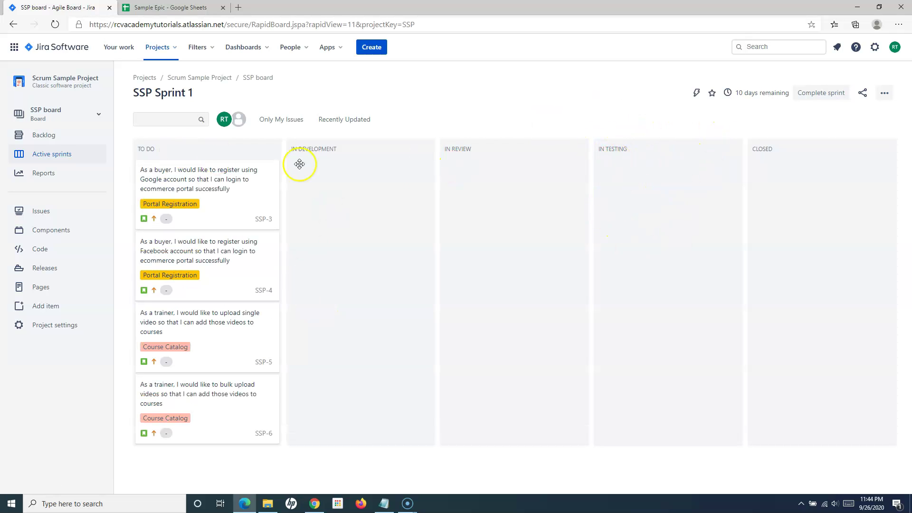
- Examine the general settings of the SSP board, including its filter shares and filter query
left_click(885, 94)
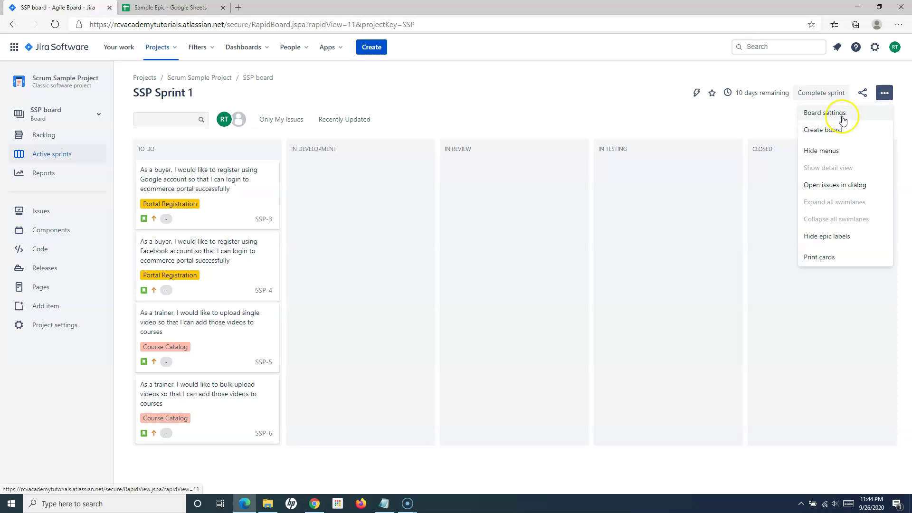
left_click(846, 114)
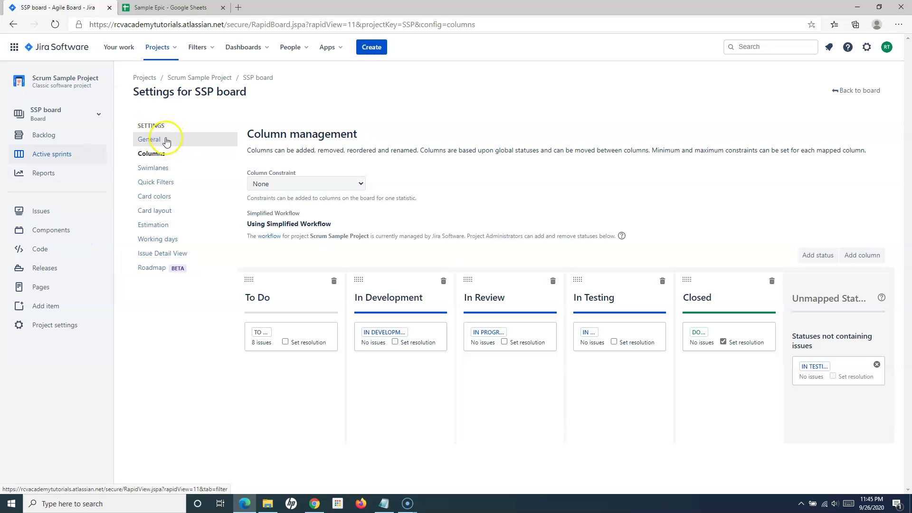
left_click(164, 141)
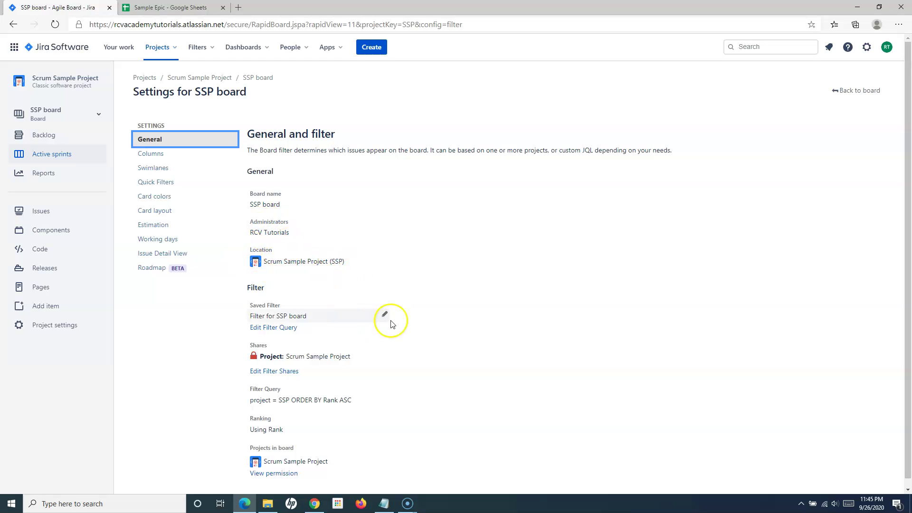
scroll(390, 323, "down", 1)
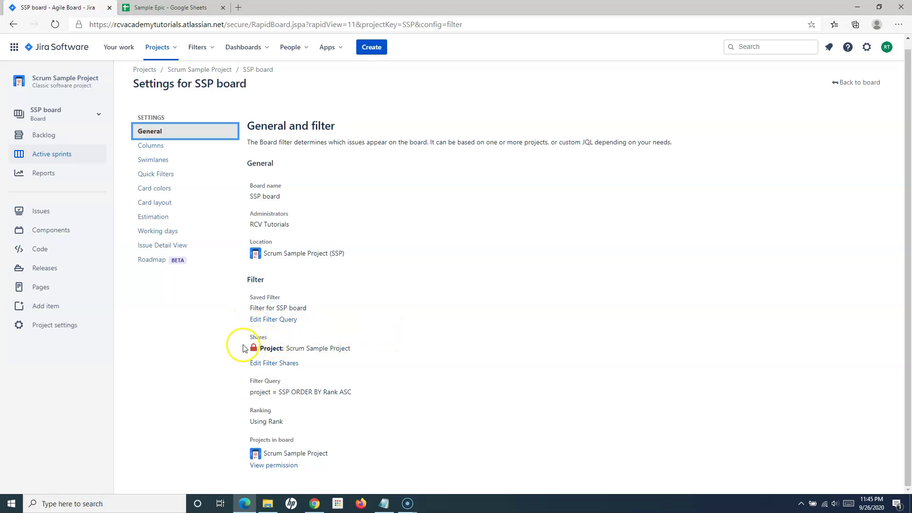
left_click_drag(264, 348, 349, 348)
left_click(360, 348)
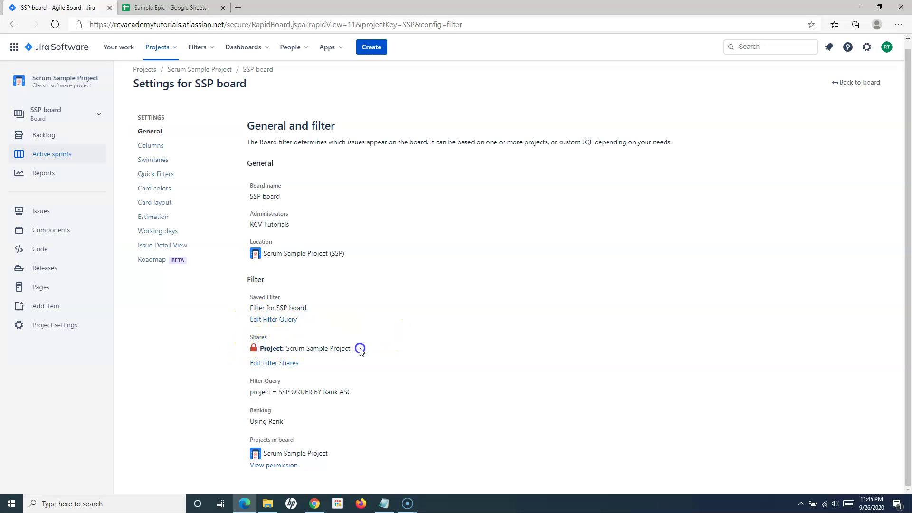
left_click_drag(281, 348, 362, 348)
left_click(362, 349)
left_click_drag(247, 391, 371, 395)
left_click(370, 395)
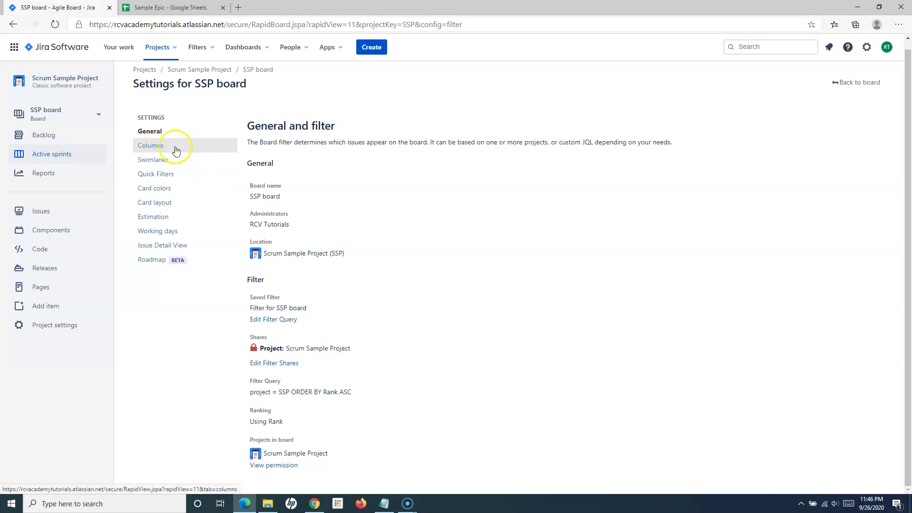
- Base the board's swimlanes on Assignees, then collapse and re-expand the Unassigned swimlane on the sprint board
left_click(174, 165)
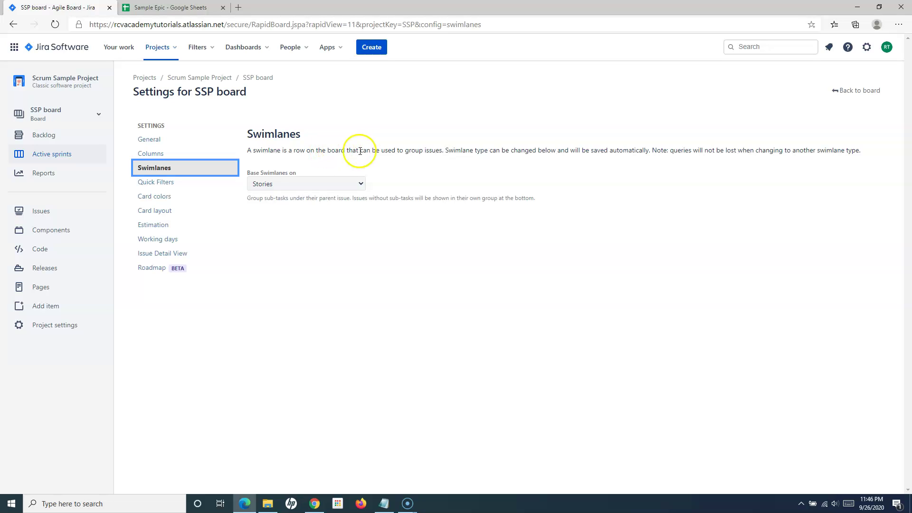
left_click_drag(360, 151, 422, 149)
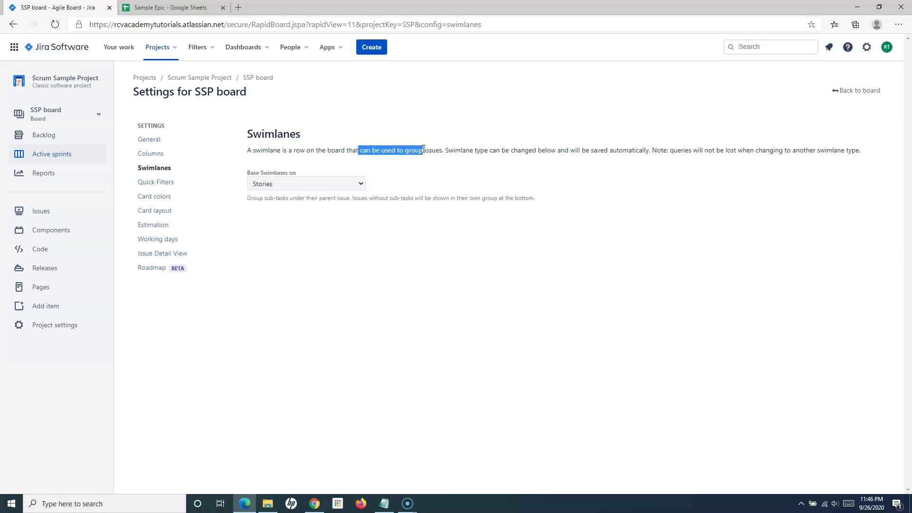
left_click(271, 180)
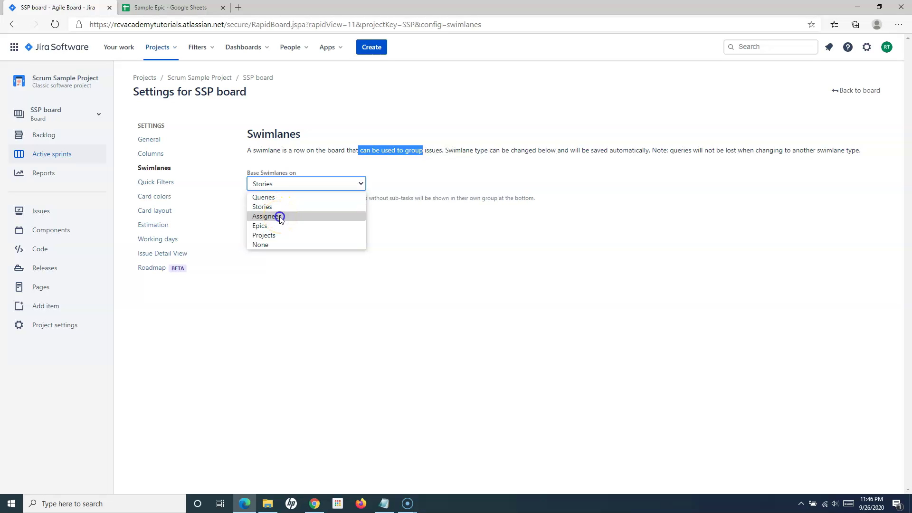
left_click(280, 217)
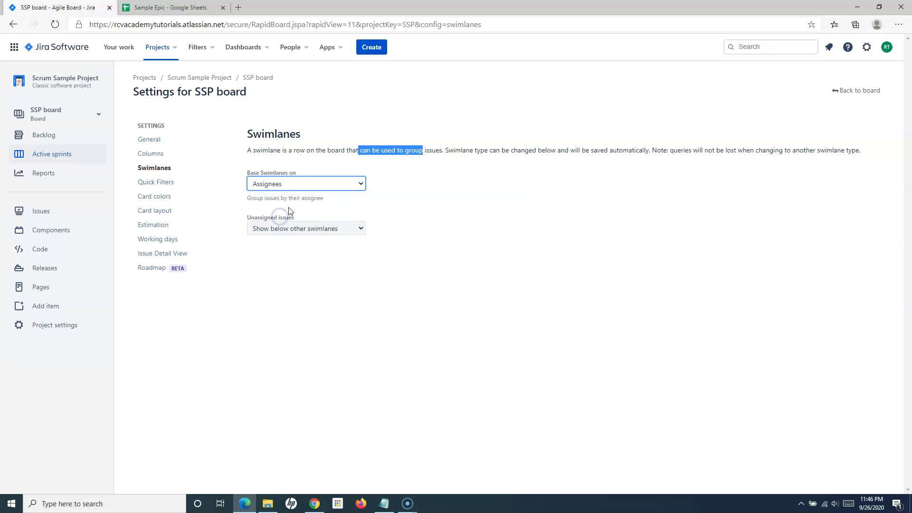
left_click(419, 175)
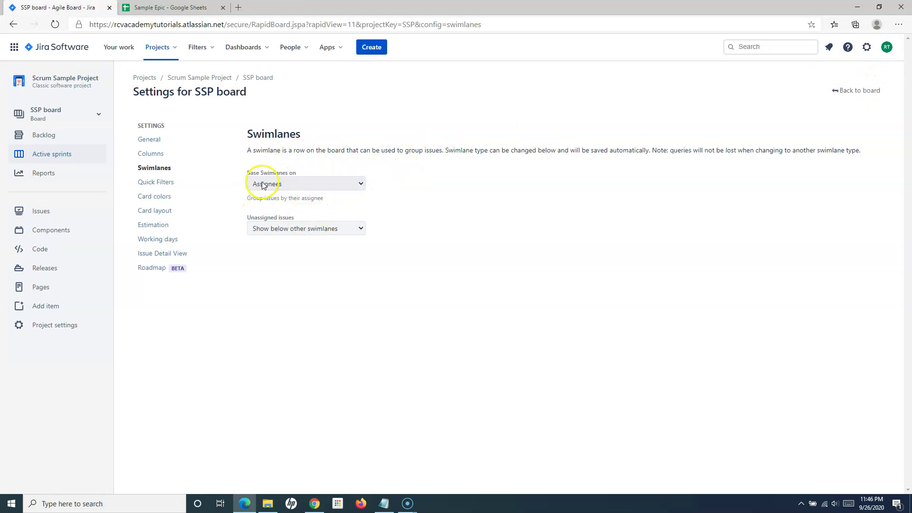
left_click(843, 90)
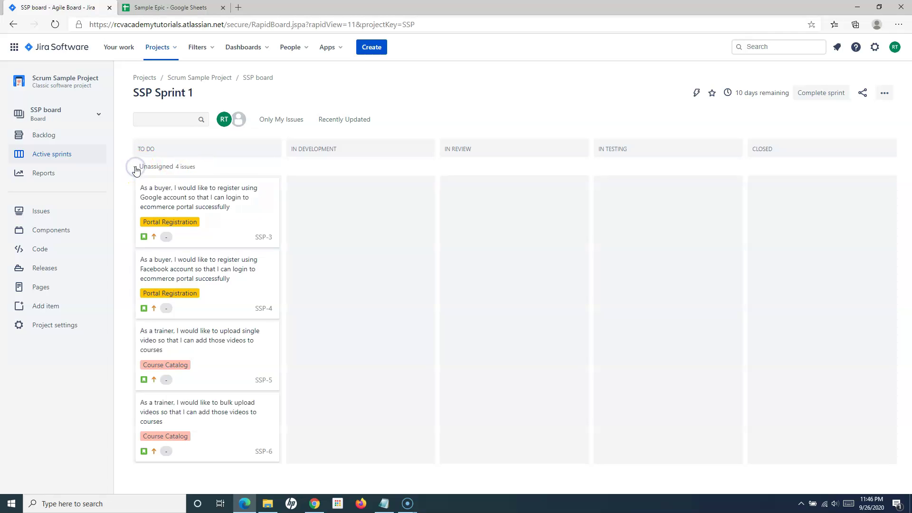
left_click(135, 167)
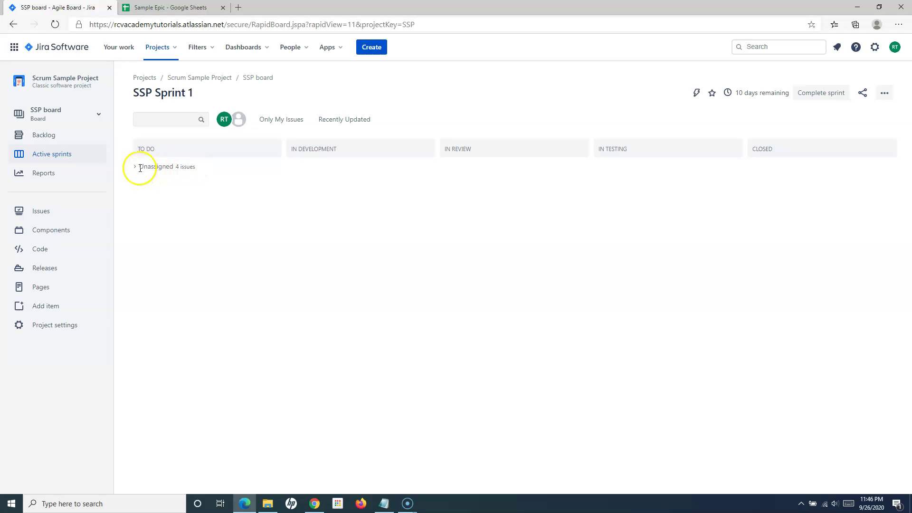
left_click(135, 167)
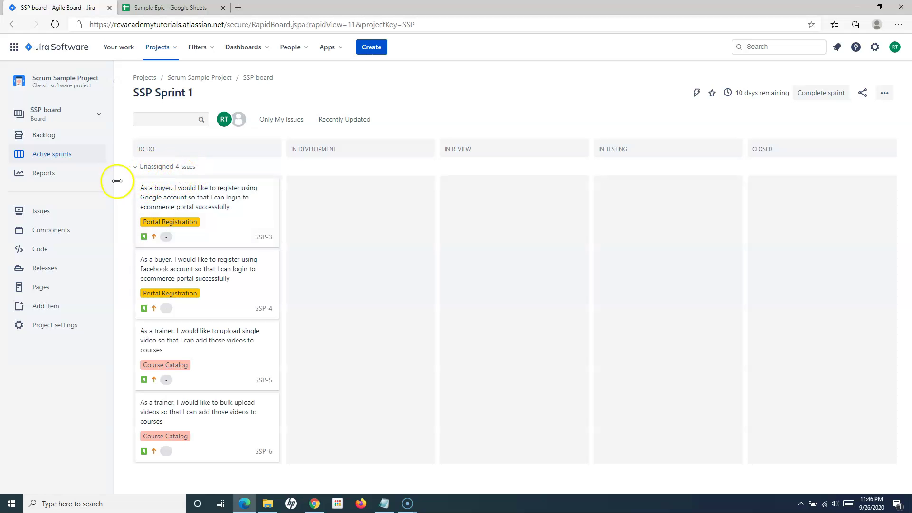
- Assign story SSP-3 to RCV Tutorials and reload the sprint board to check its assignee swimlanes
left_click(227, 198)
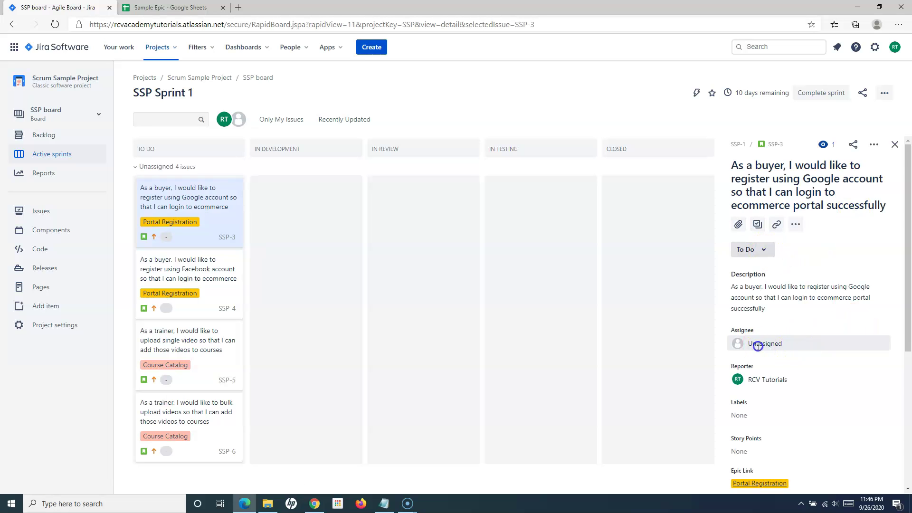
left_click(758, 344)
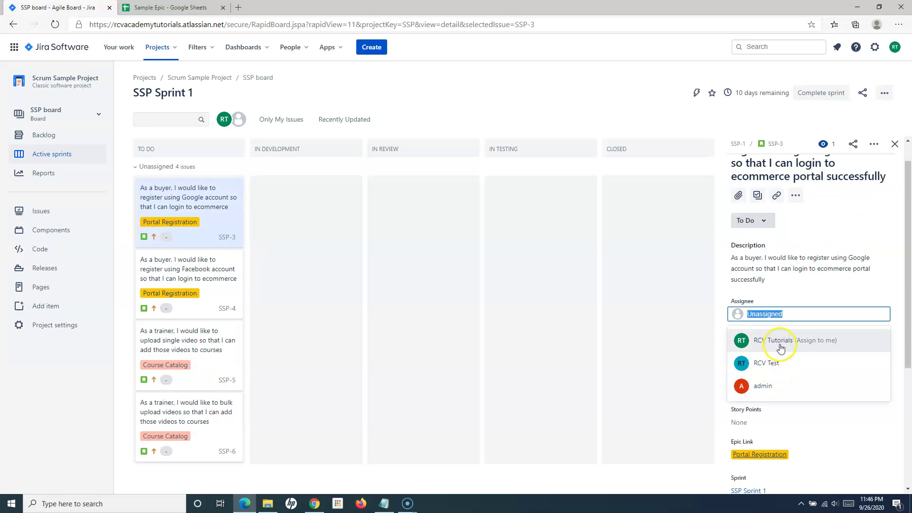
left_click(780, 347)
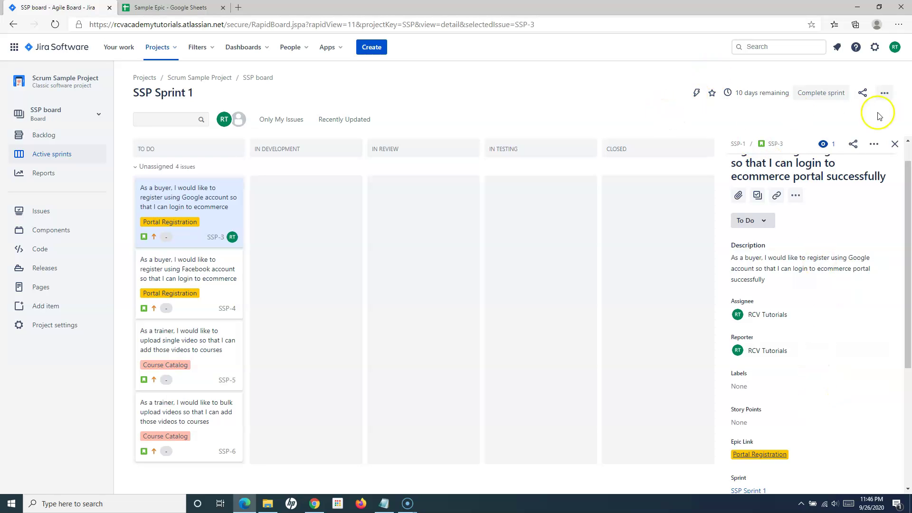
left_click(894, 144)
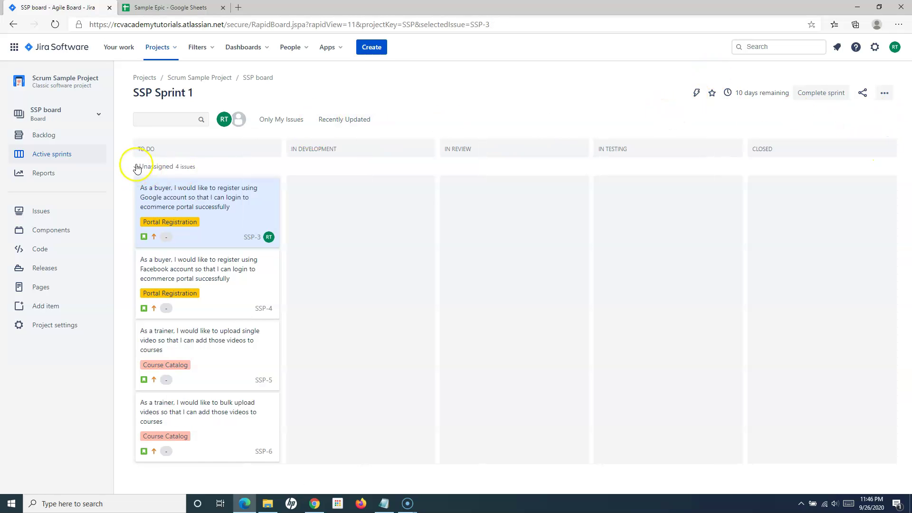
left_click(431, 26)
key("Return")
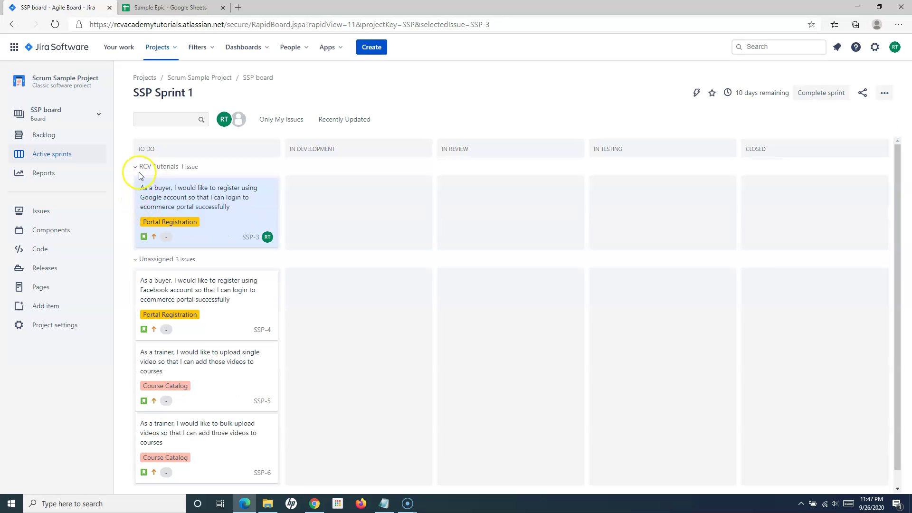
left_click(136, 261)
left_click(136, 262)
- Reopen the board settings and show the Quick Filters configuration
left_click(884, 93)
left_click(856, 119)
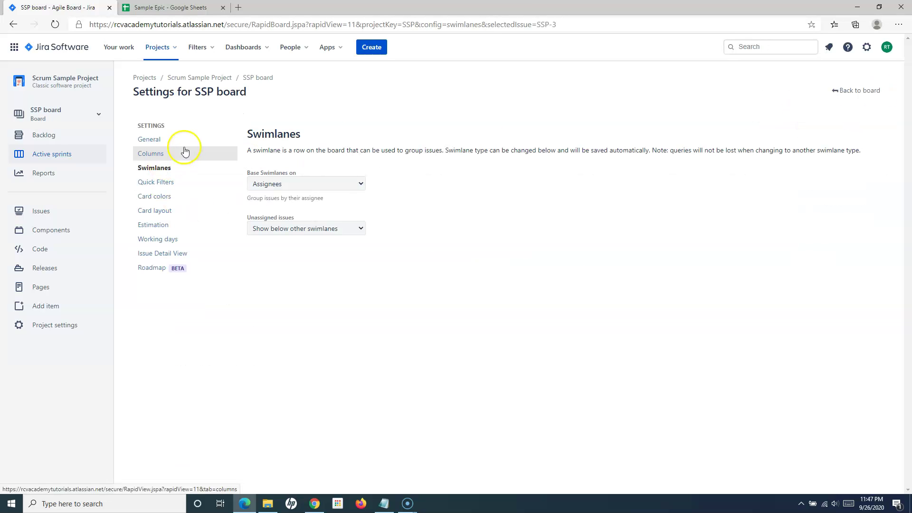
left_click(173, 186)
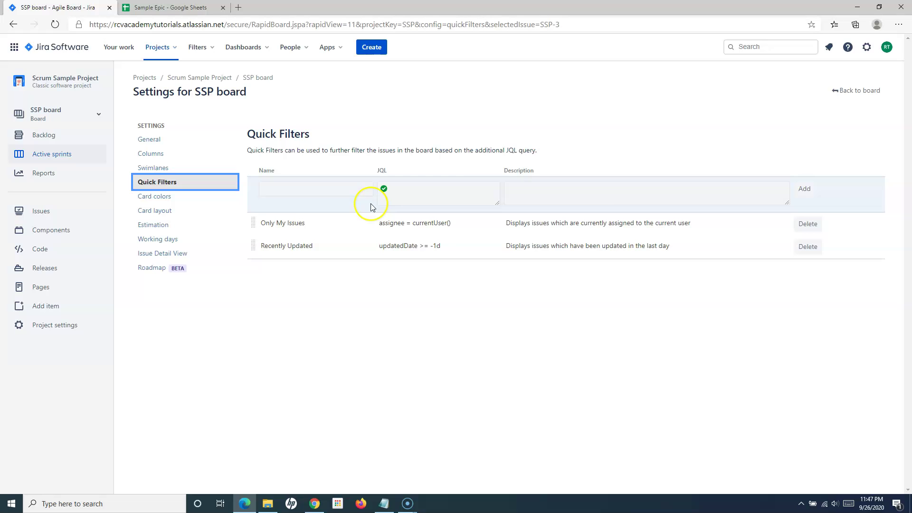
- Return to the sprint board and try the Only My Issues and Recently Updated quick filters separately and combined, ending with both off
left_click(842, 91)
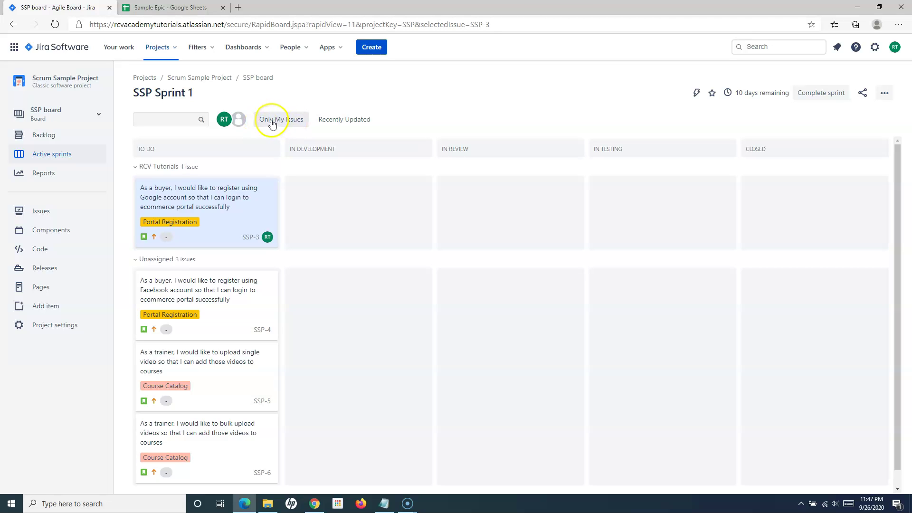
left_click(271, 121)
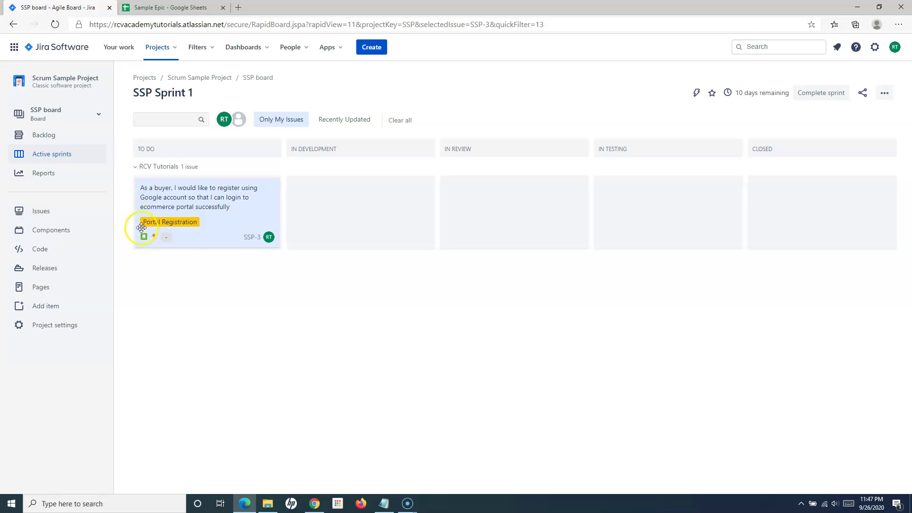
left_click(355, 125)
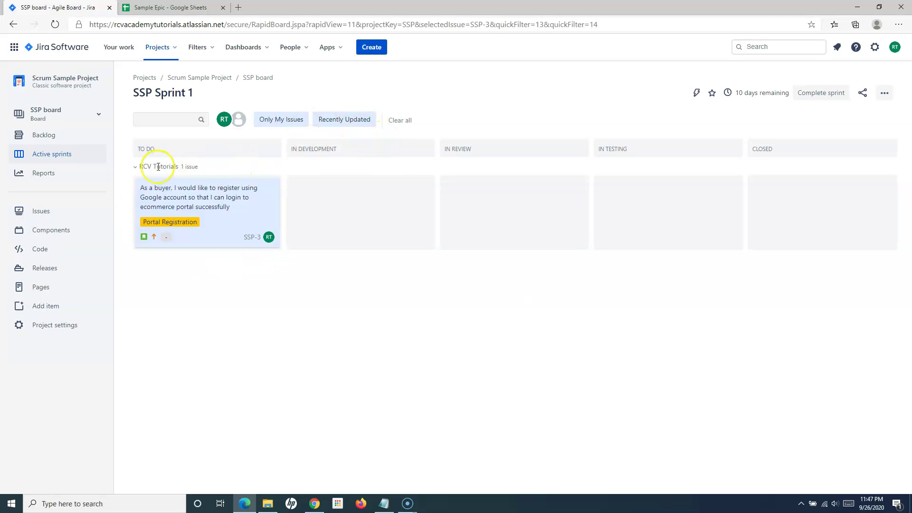
left_click(289, 120)
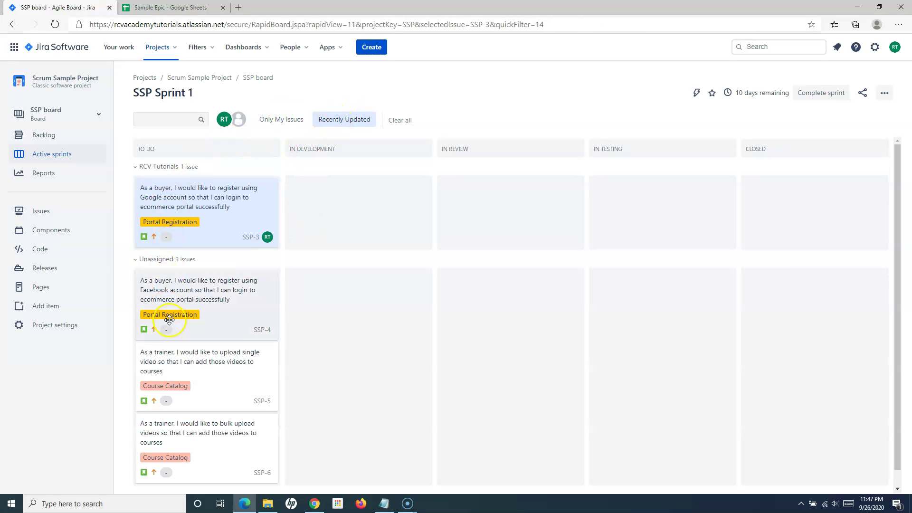
scroll(238, 384, "down", 1)
scroll(320, 209, "up", 1)
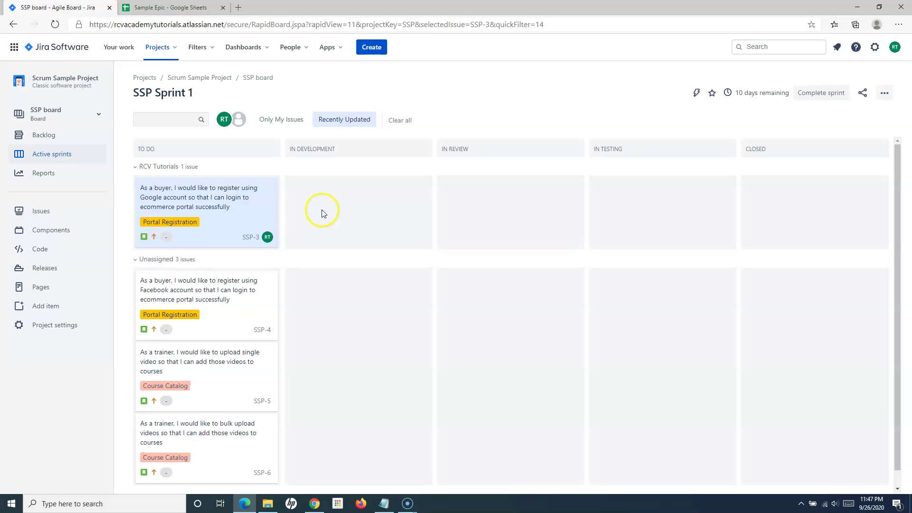
left_click(287, 121)
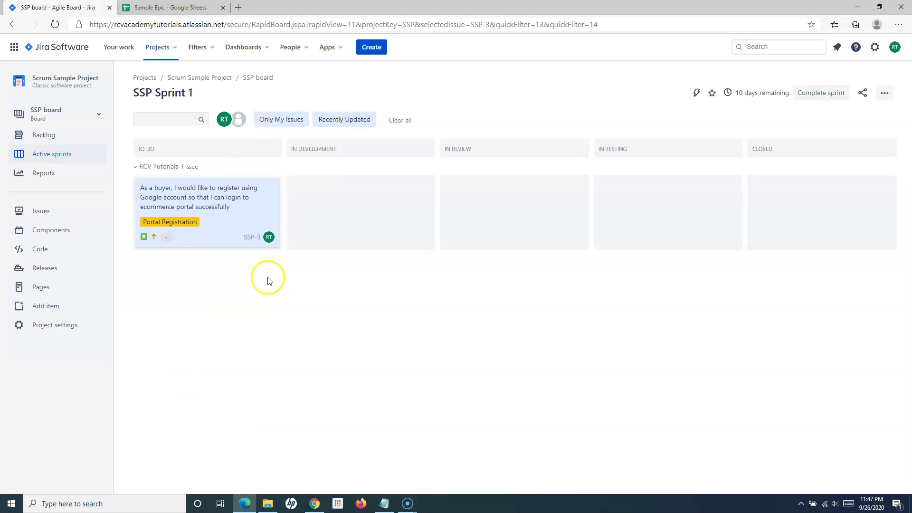
left_click(291, 121)
left_click(345, 120)
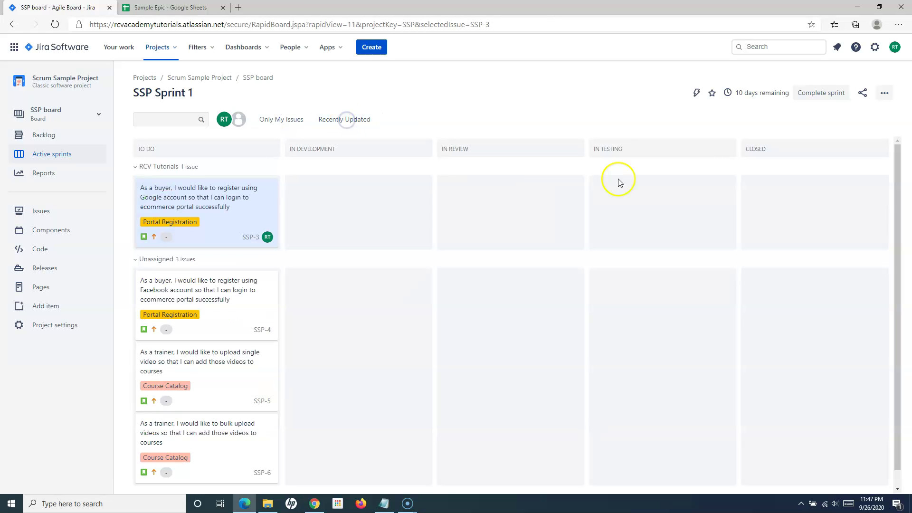
- Examine the Name, JQL and Description fields for adding a quick filter in the board settings, and return to the sprint board
left_click(884, 93)
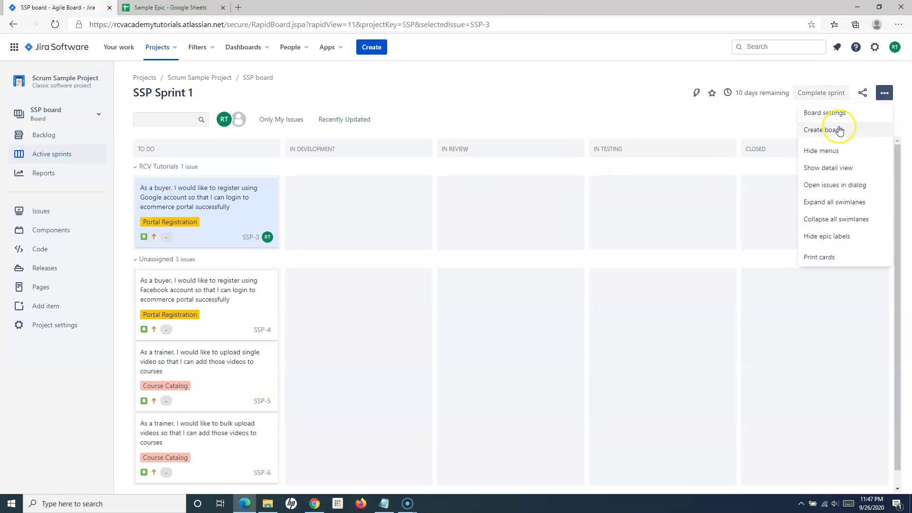
left_click(838, 115)
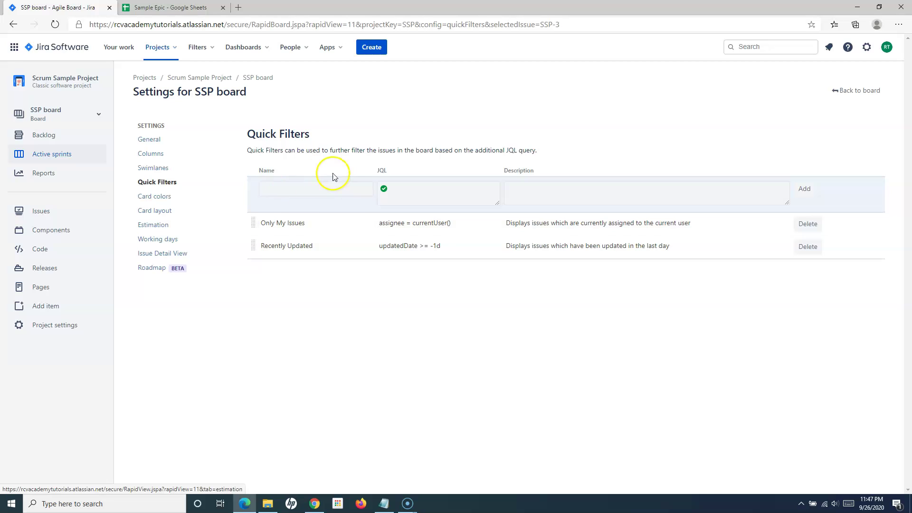
left_click(305, 189)
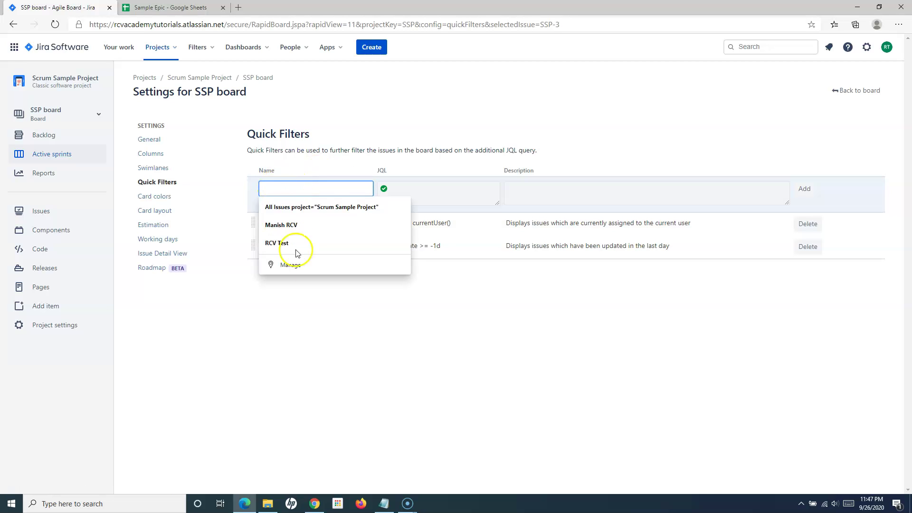
left_click(422, 192)
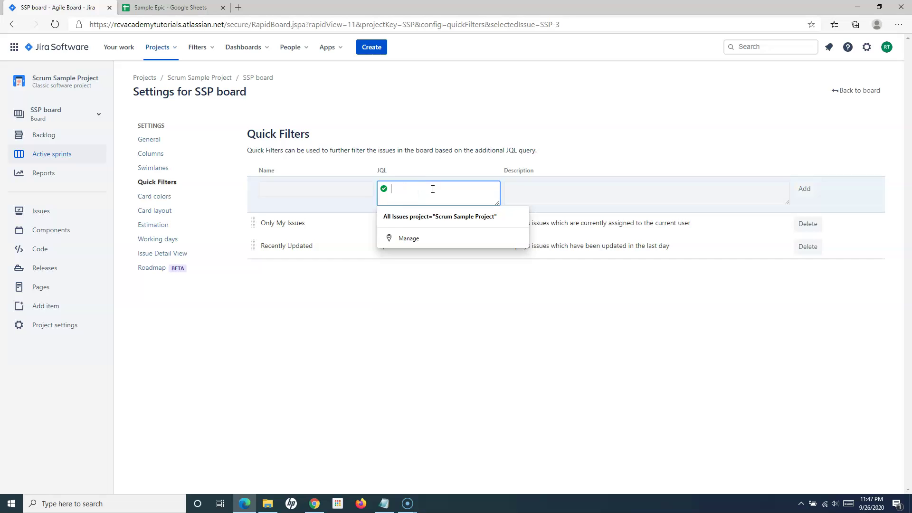
left_click(409, 313)
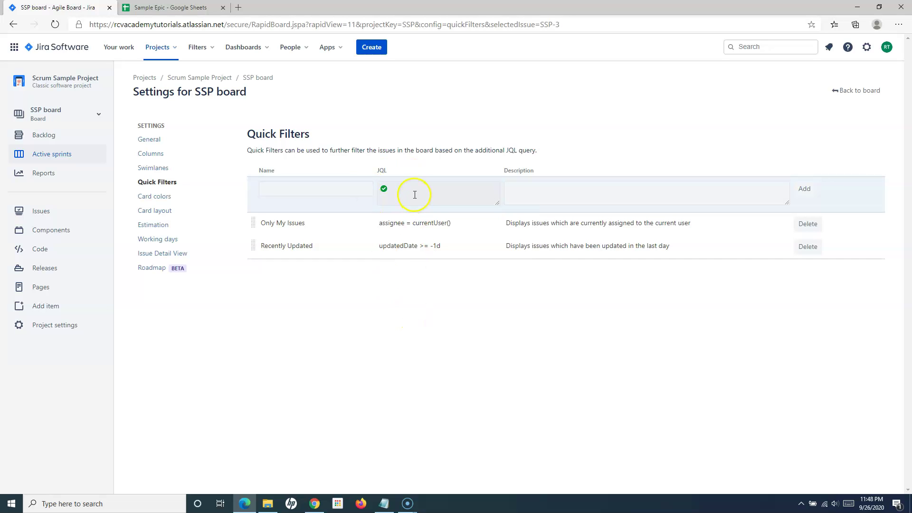
left_click(320, 188)
left_click(418, 191)
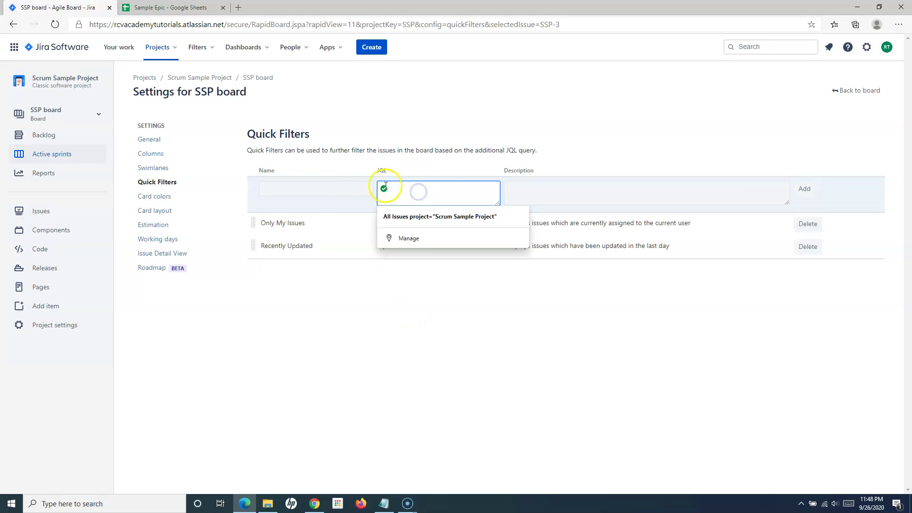
left_click(550, 192)
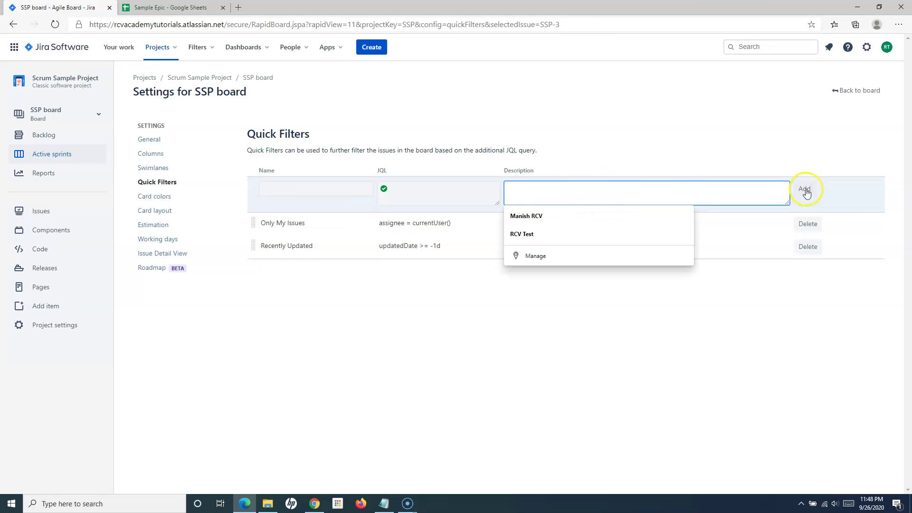
left_click(779, 290)
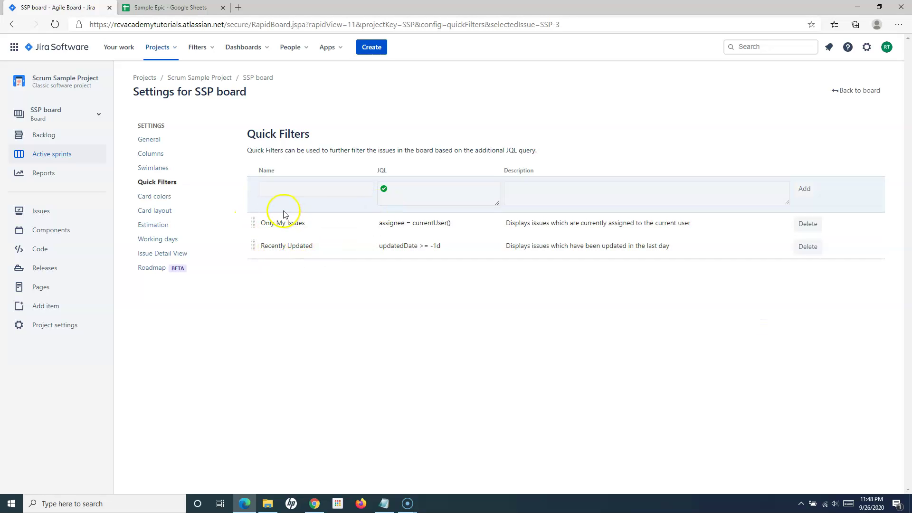
left_click(855, 90)
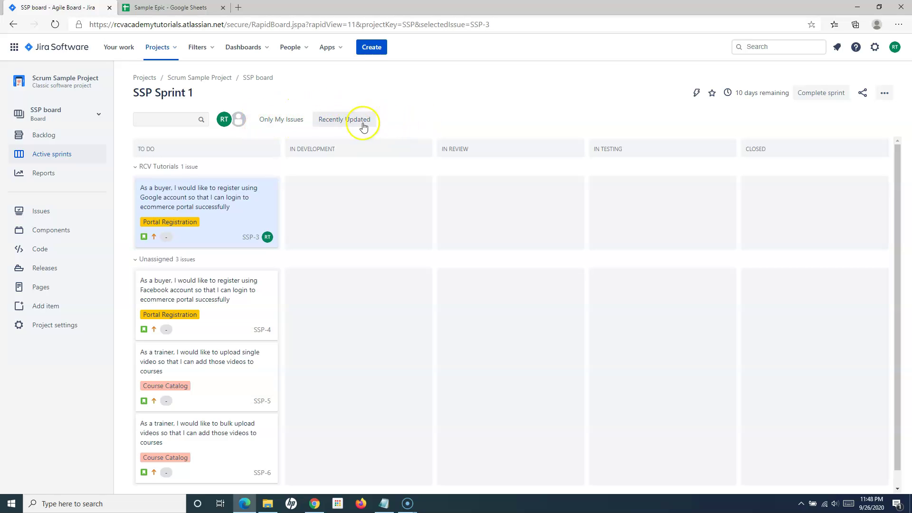
- Base the SSP board's card colors on Priorities in the board settings
left_click(884, 93)
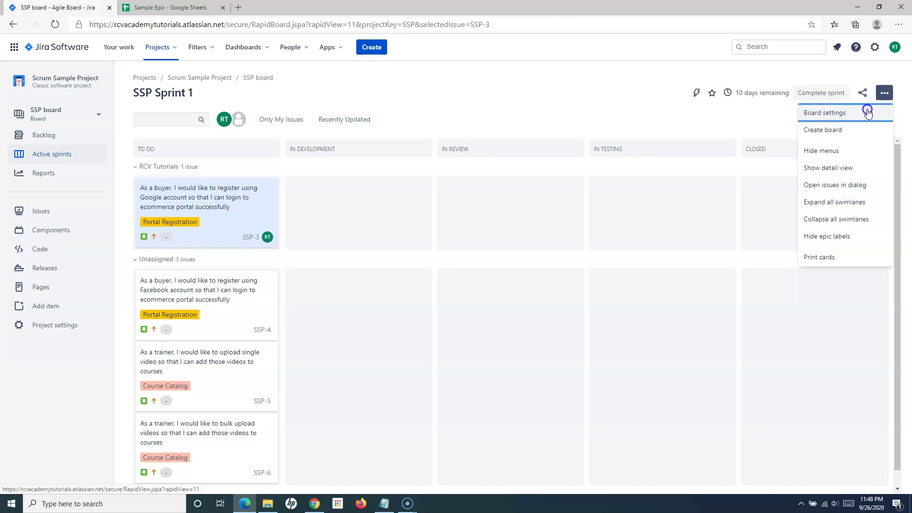
left_click(865, 111)
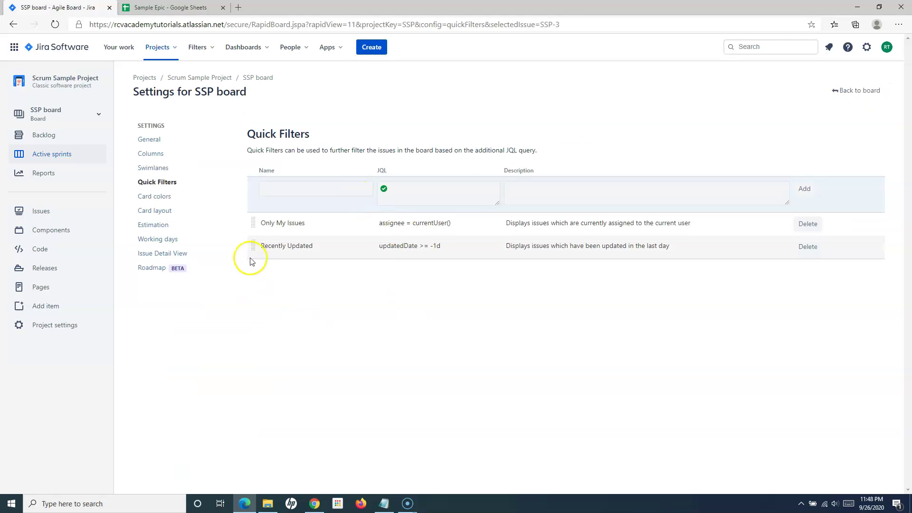
left_click(159, 197)
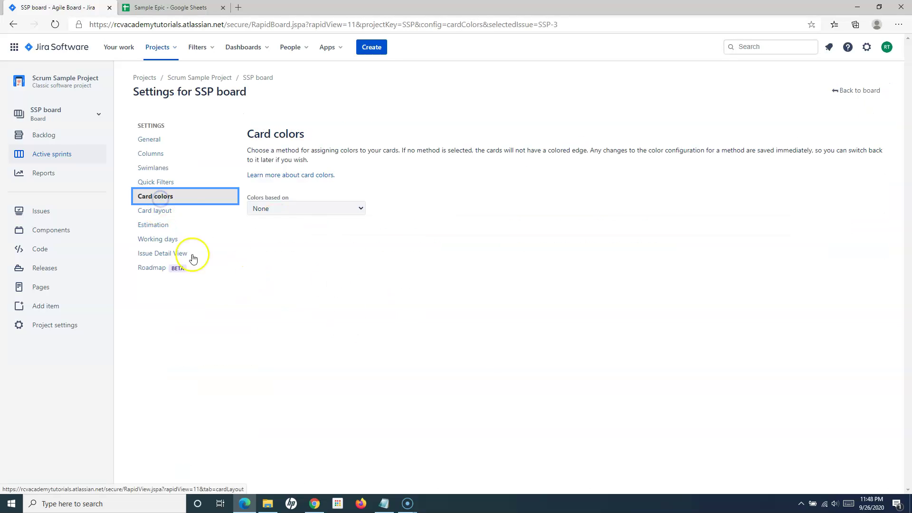
left_click(300, 209)
left_click(285, 235)
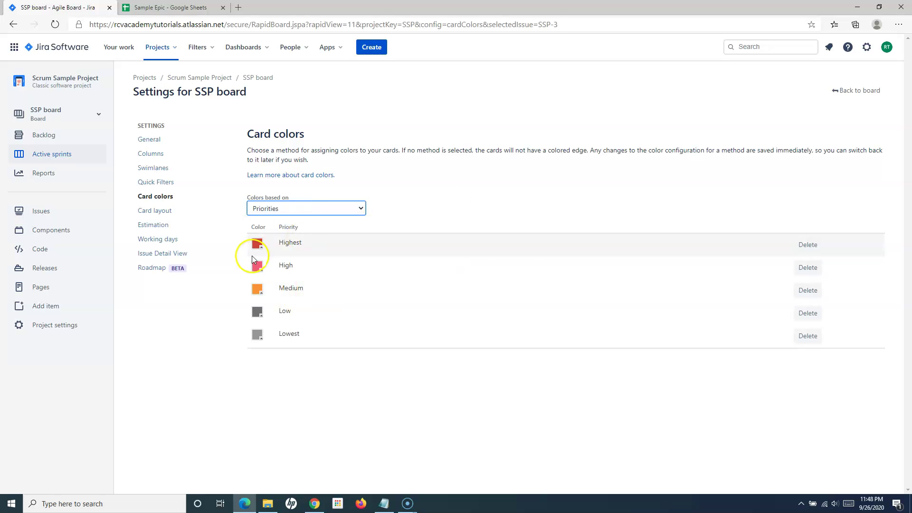
left_click(424, 192)
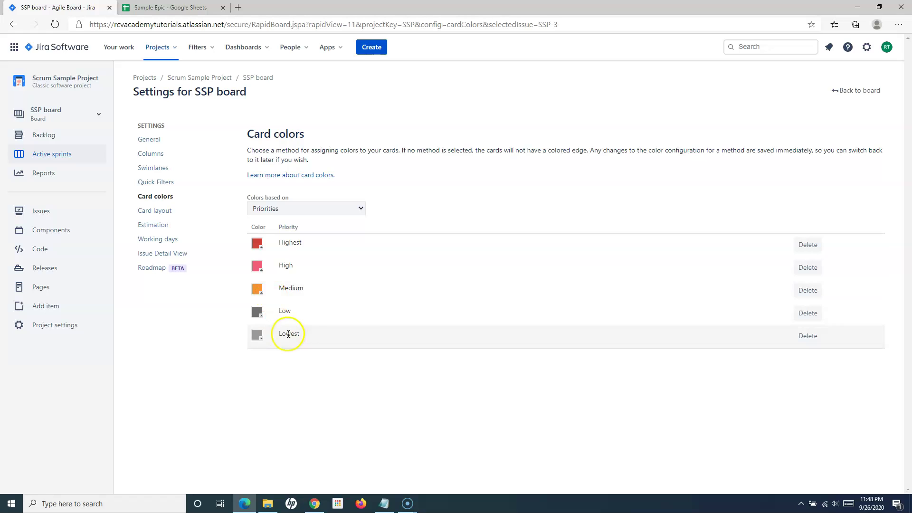
- Return to the sprint board and examine the priority colors on the story cards
left_click(852, 95)
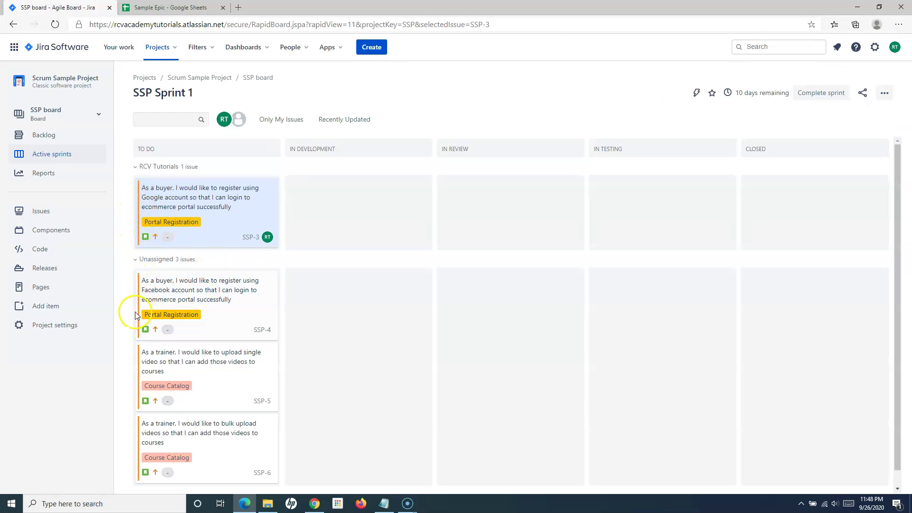
scroll(140, 273, "down", 1)
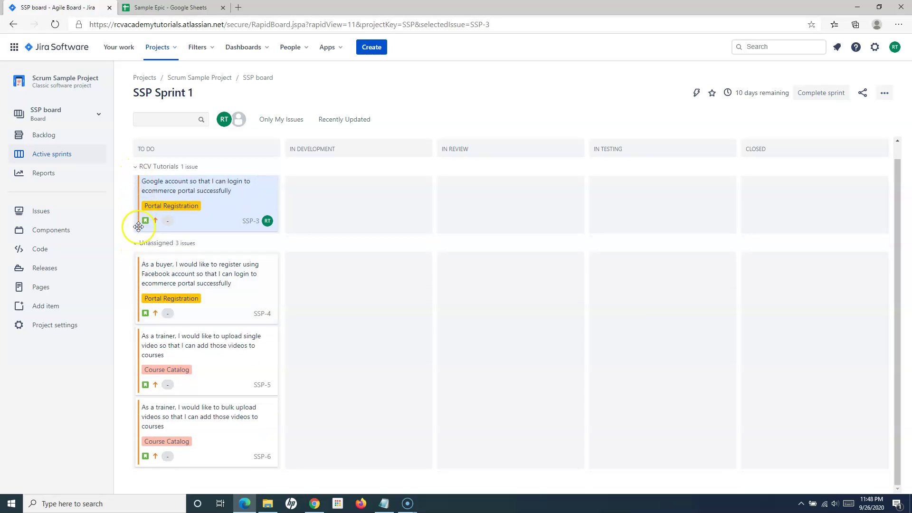
scroll(154, 244, "up", 1)
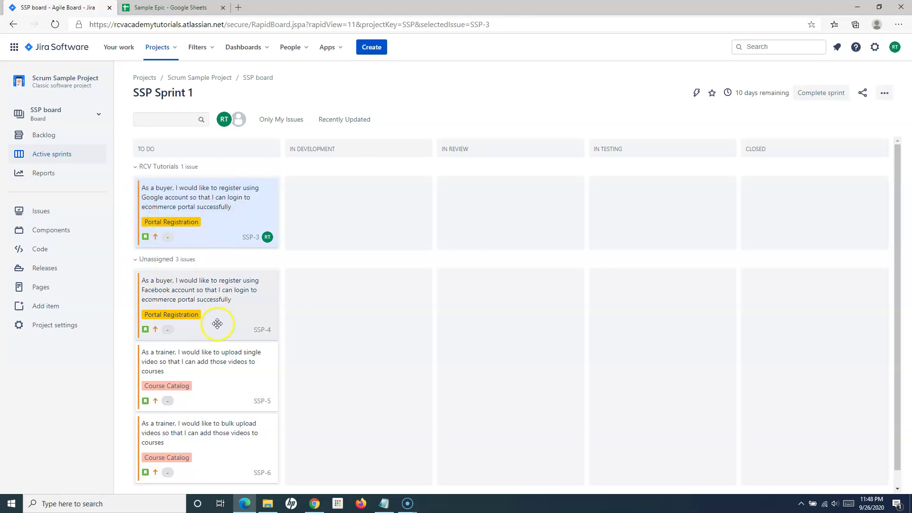
- Set the priority of story SSP-4 to Lowest and close its details
left_click(234, 310)
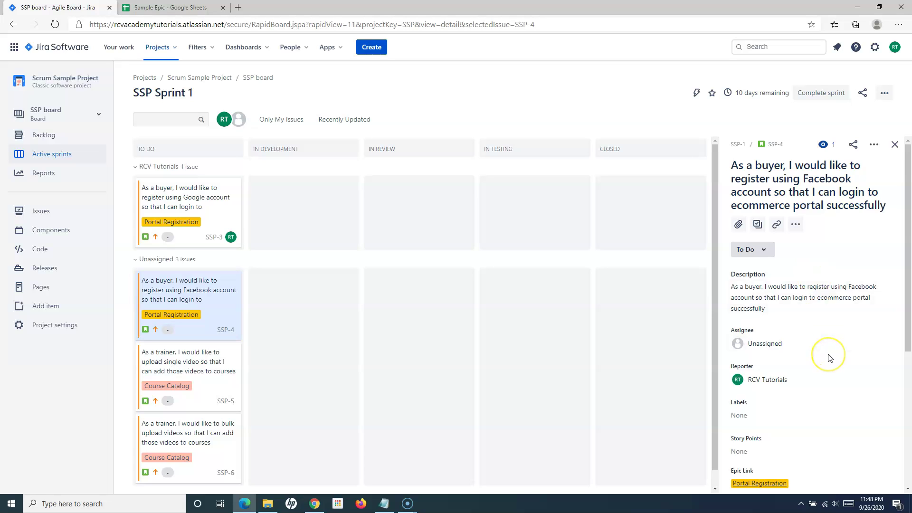
scroll(829, 356, "down", 5)
left_click(752, 328)
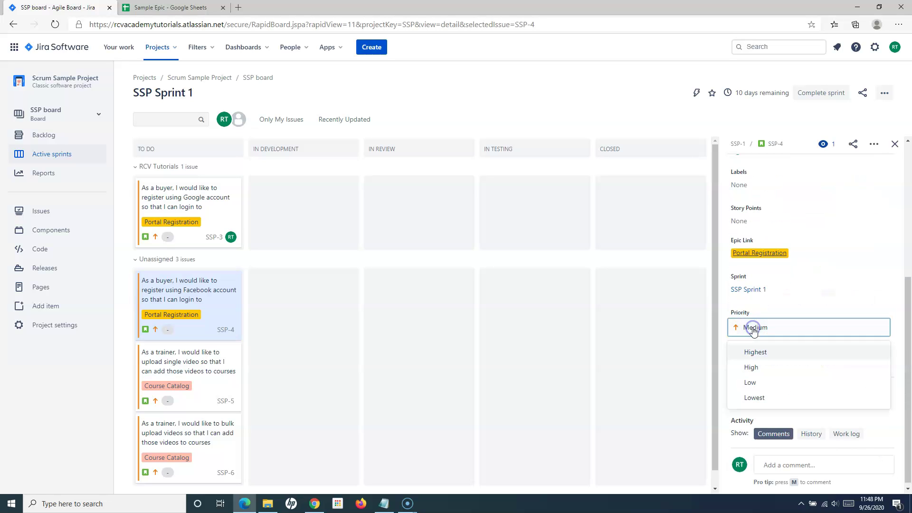
left_click(758, 397)
left_click(867, 253)
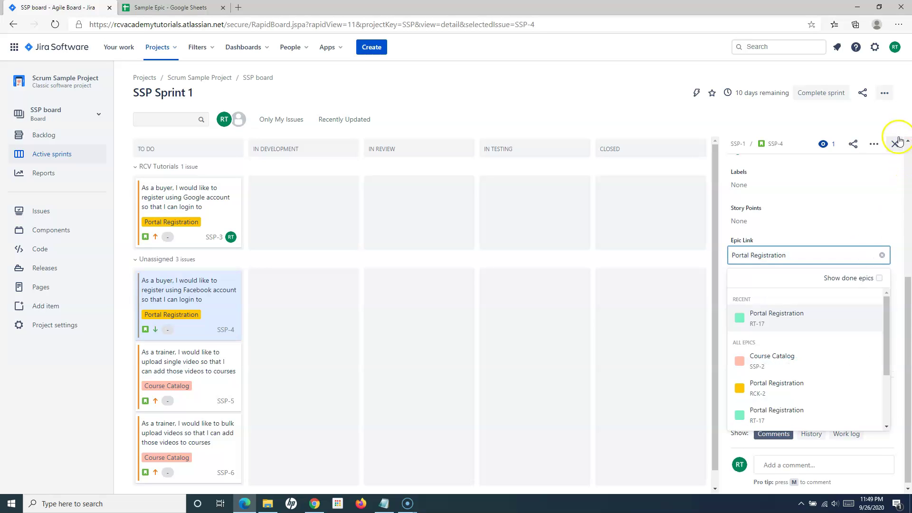
left_click(645, 235)
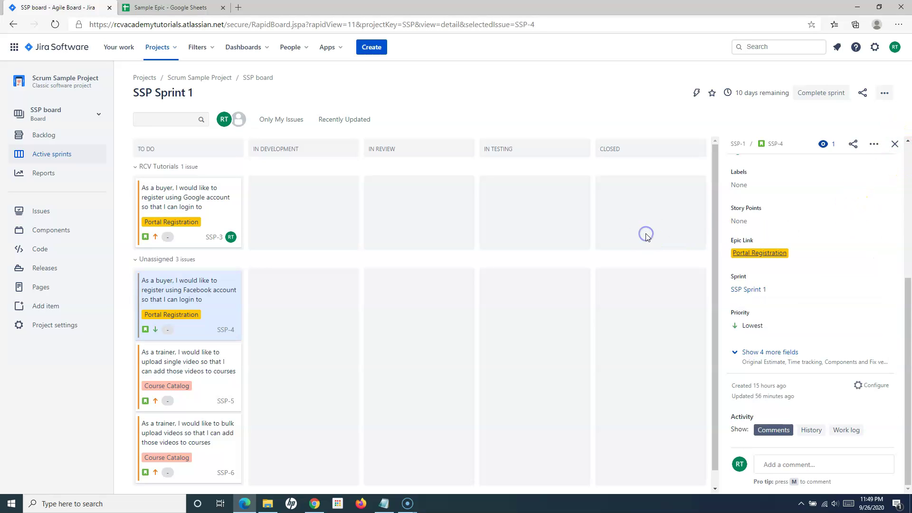
left_click(894, 146)
left_click(512, 24)
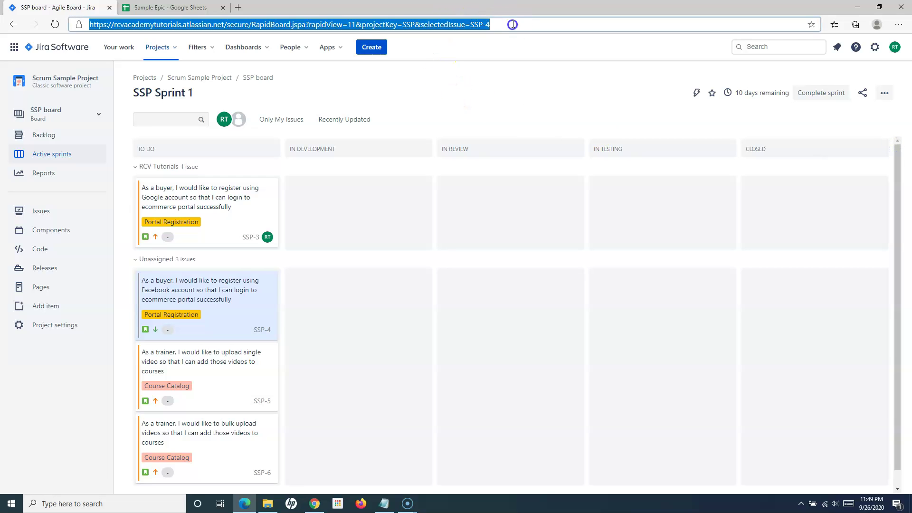
left_click(38, 403)
- Reopen story SSP-4 and change its priority first to Medium and finally to Highest
left_click(217, 402)
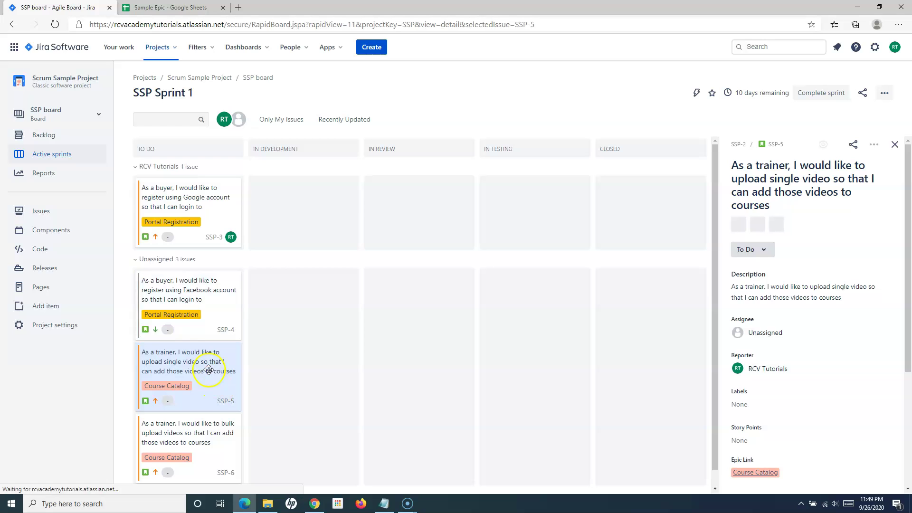
left_click(184, 290)
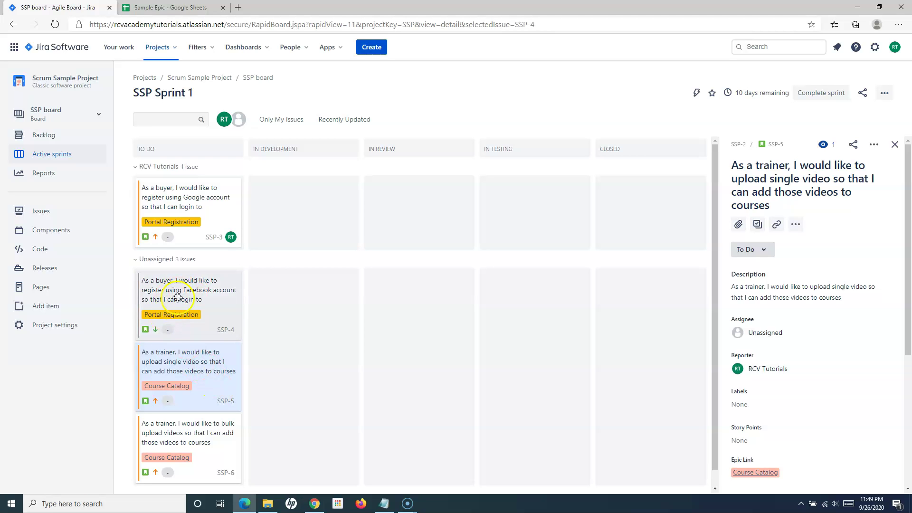
scroll(803, 382, "down", 5)
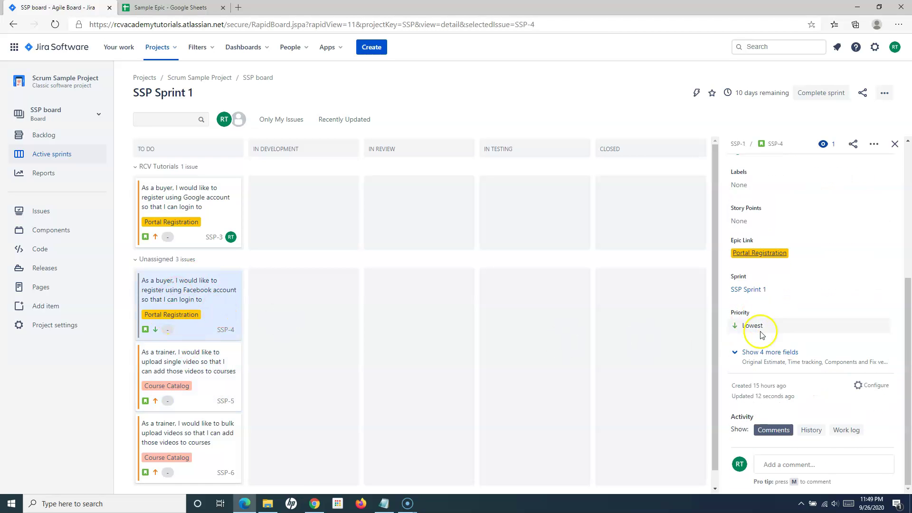
left_click(749, 326)
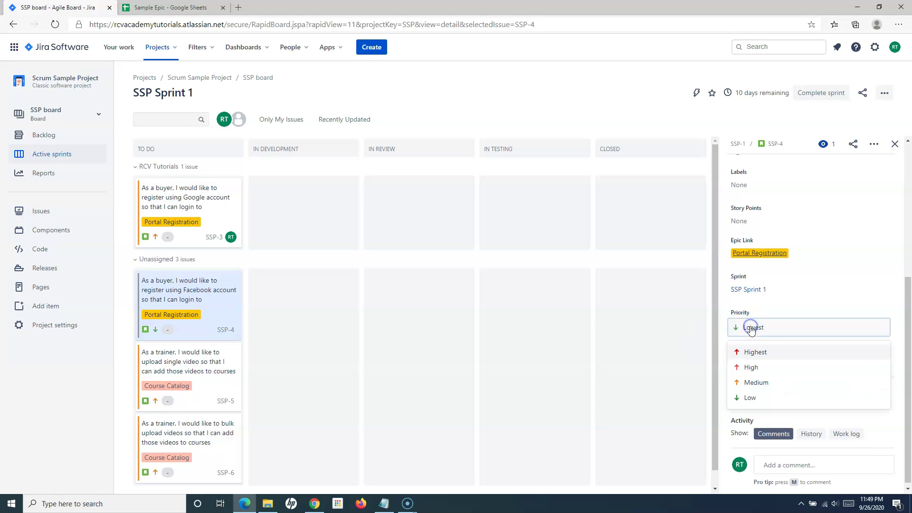
left_click(755, 382)
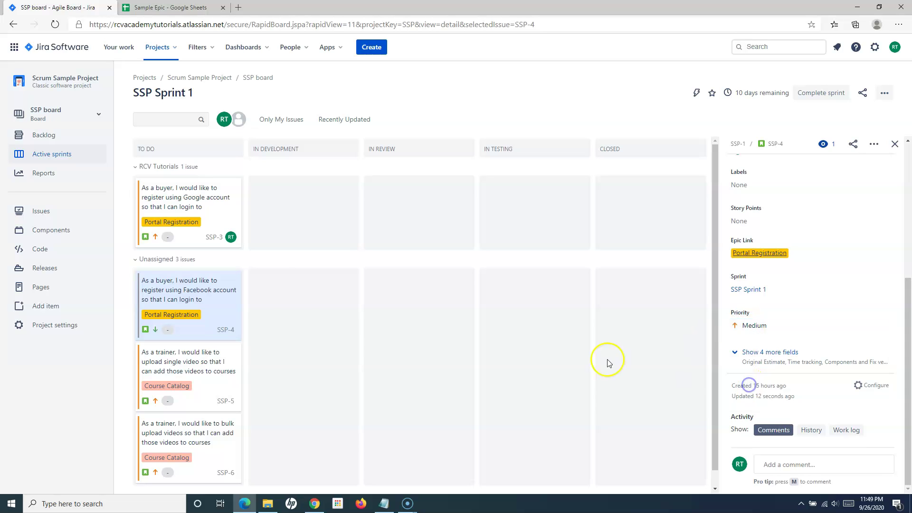
left_click(759, 326)
left_click(749, 354)
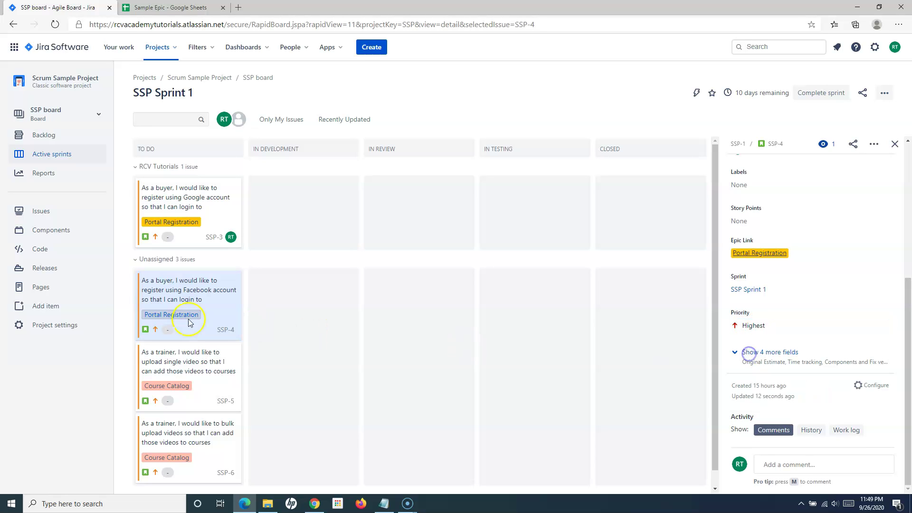
- Close the story details and add [CHART] Date of First Response to the Active sprints card layout in the board settings
left_click(894, 143)
left_click(884, 92)
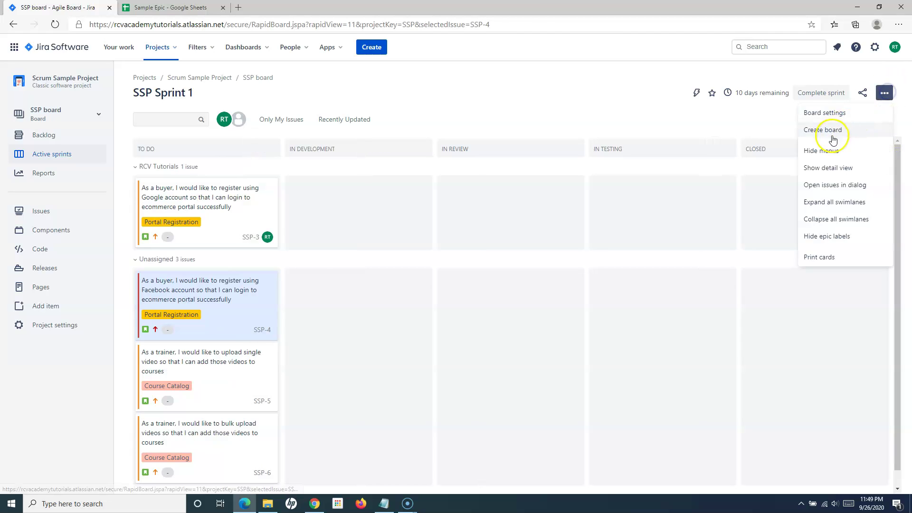
left_click(832, 114)
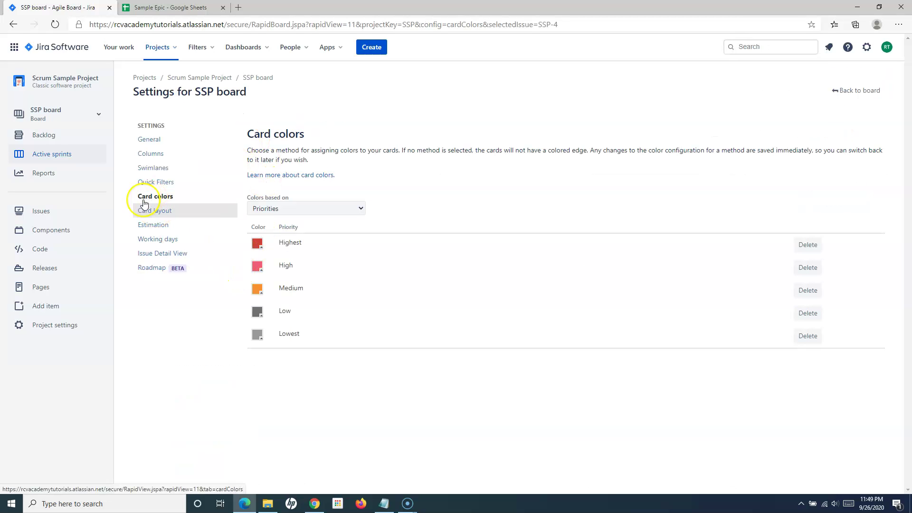
left_click(162, 217)
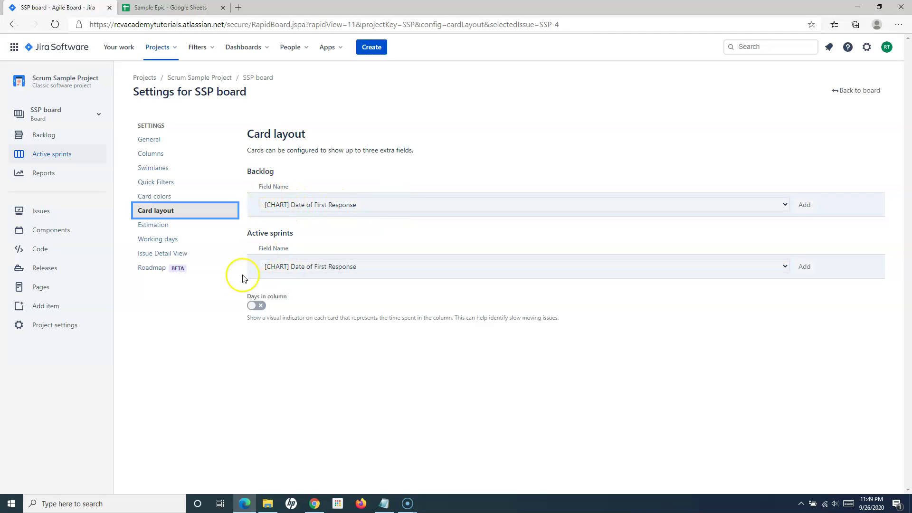
left_click(812, 269)
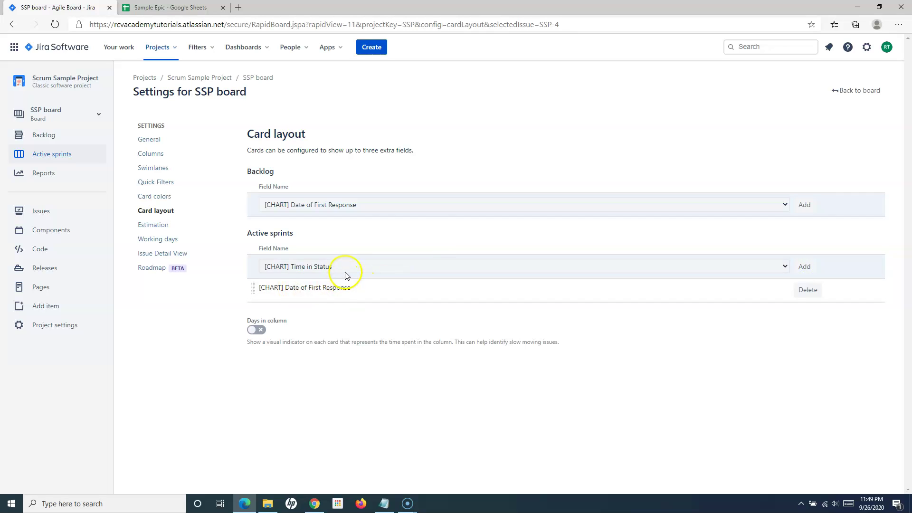
- Add the Assignee and Description fields to the Active sprints card layout
left_click(347, 268)
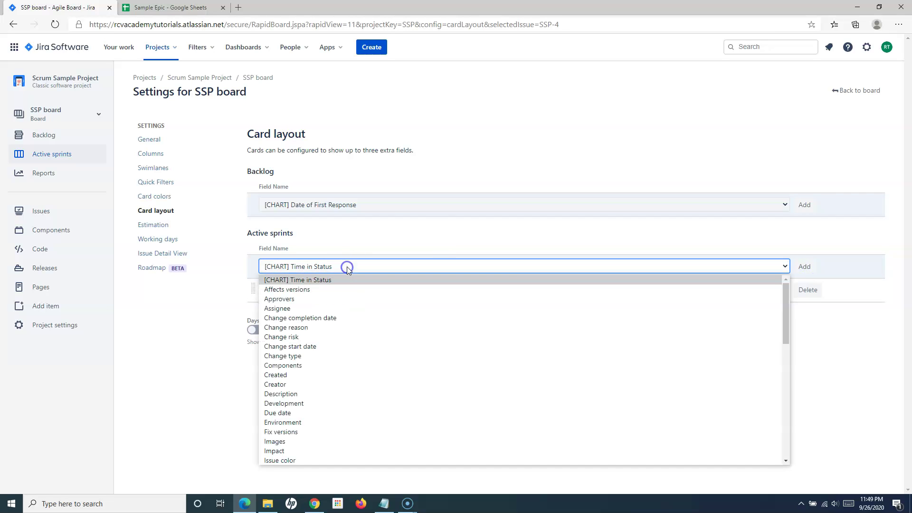
left_click(318, 309)
left_click(802, 268)
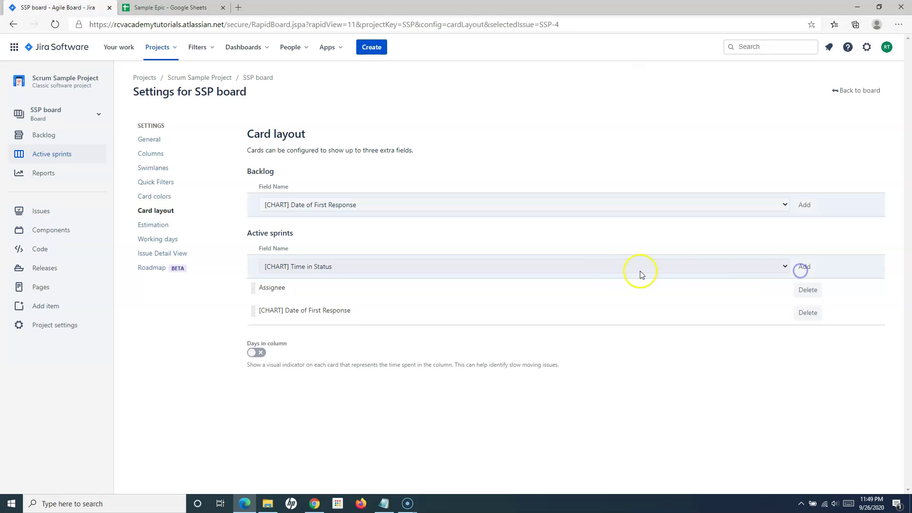
left_click(659, 265)
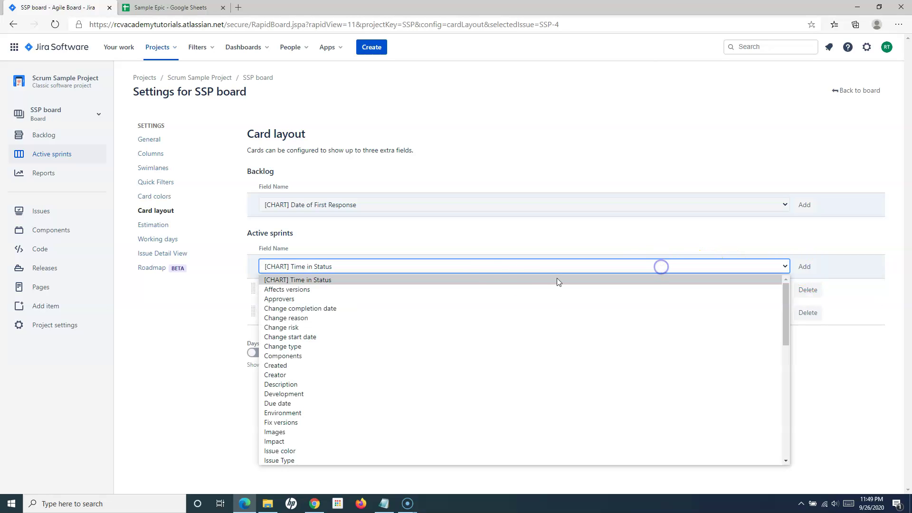
left_click(320, 383)
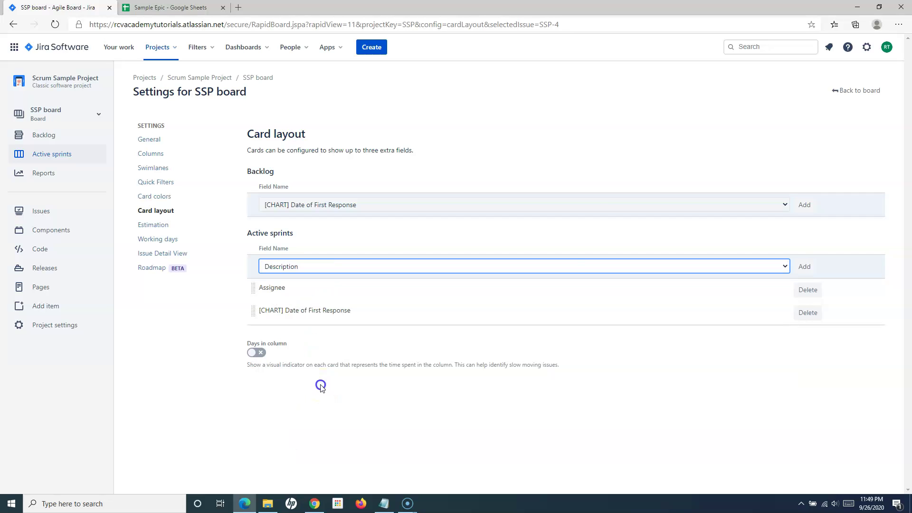
left_click(803, 267)
- Return to the sprint board and examine the extra fields on the story cards
left_click(850, 91)
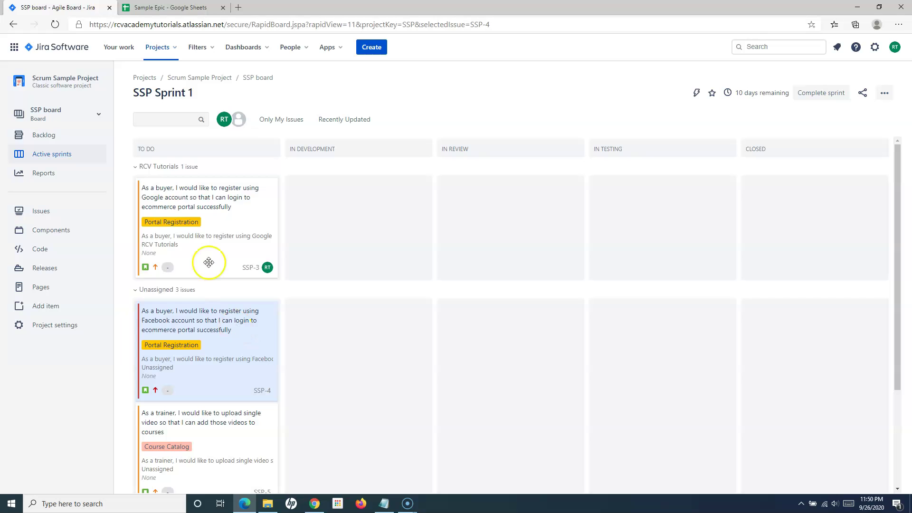
scroll(246, 380, "down", 3)
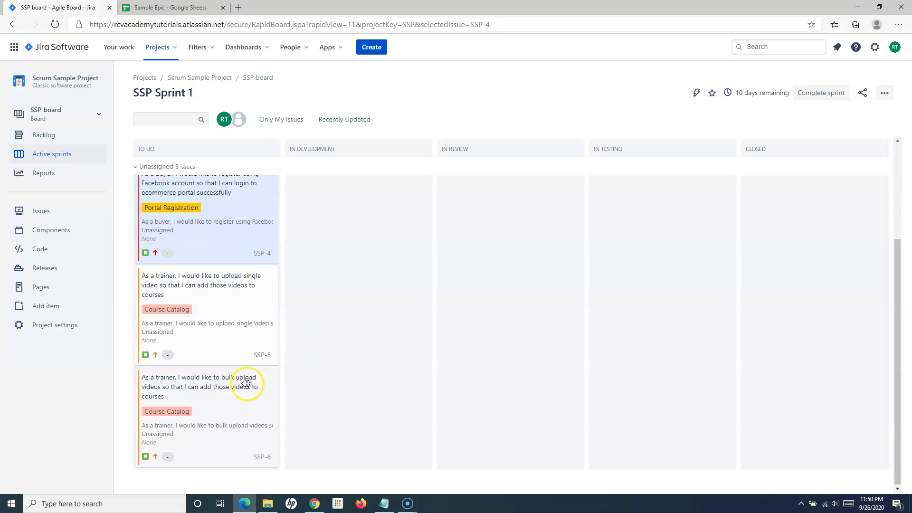
scroll(385, 249, "up", 3)
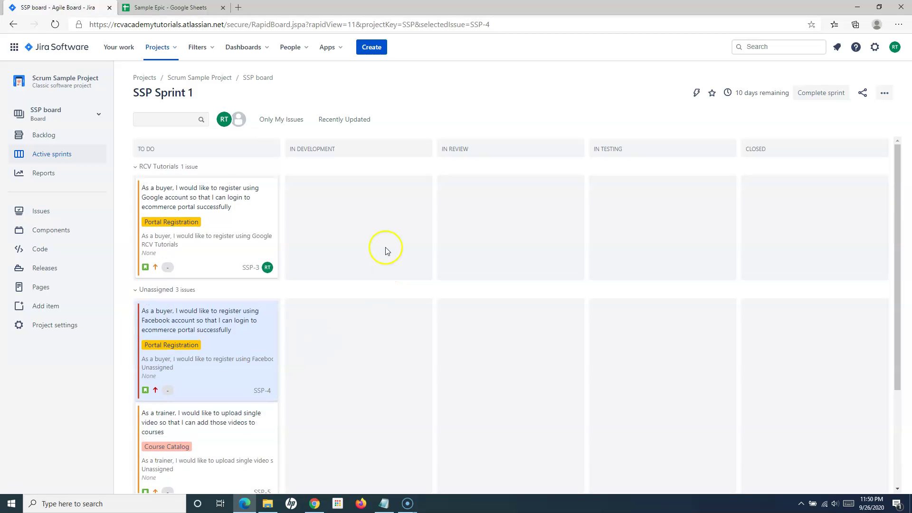
- Open the Estimation page of the board settings and review the Estimation Statistic options without changing the selection
left_click(884, 92)
left_click(854, 114)
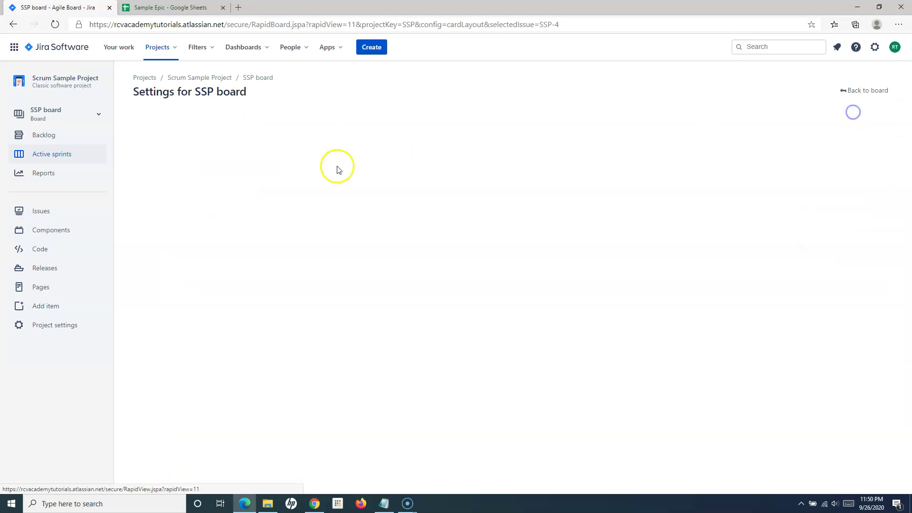
left_click(163, 227)
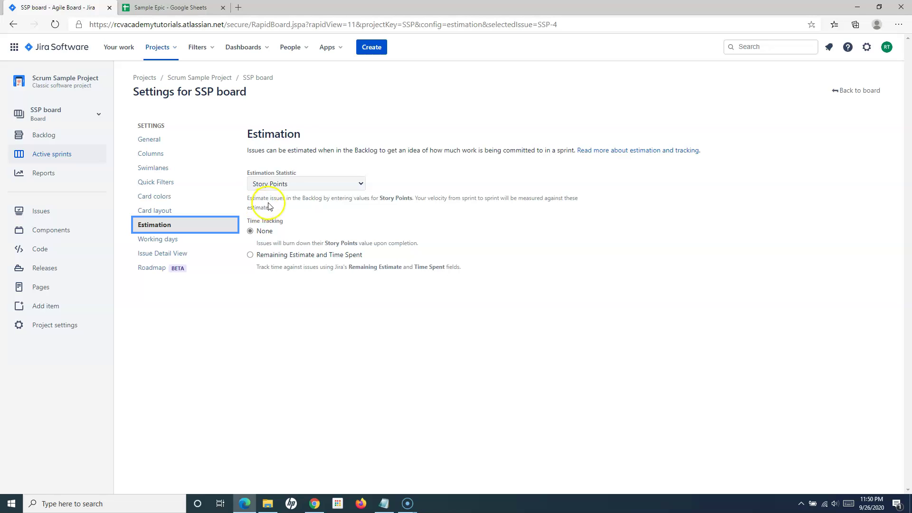
left_click(265, 186)
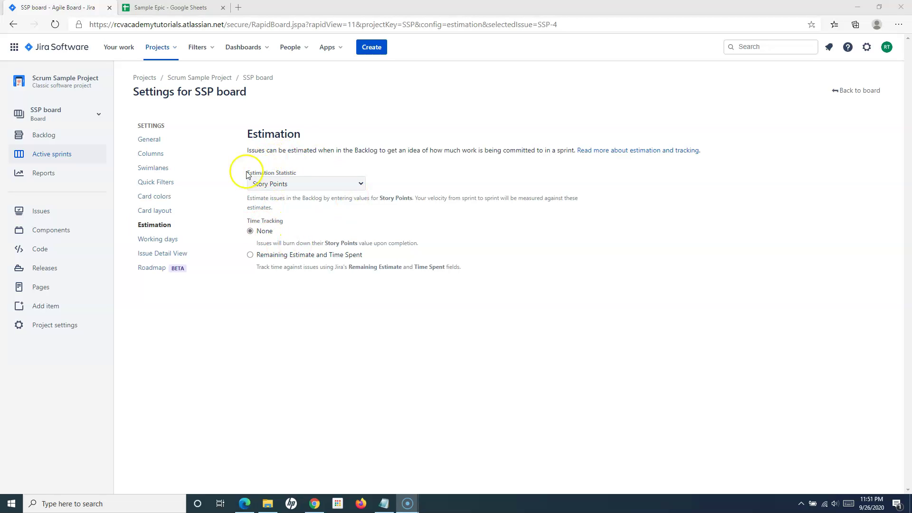
left_click(334, 186)
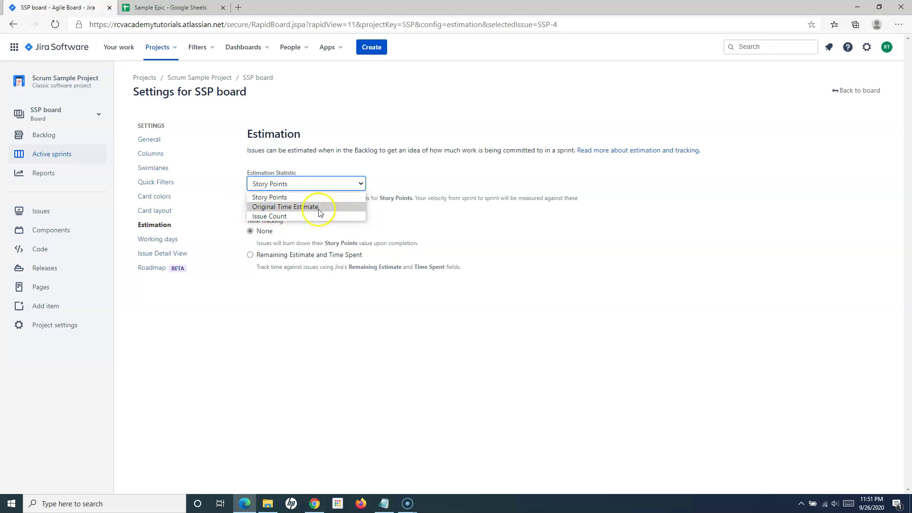
left_click(652, 230)
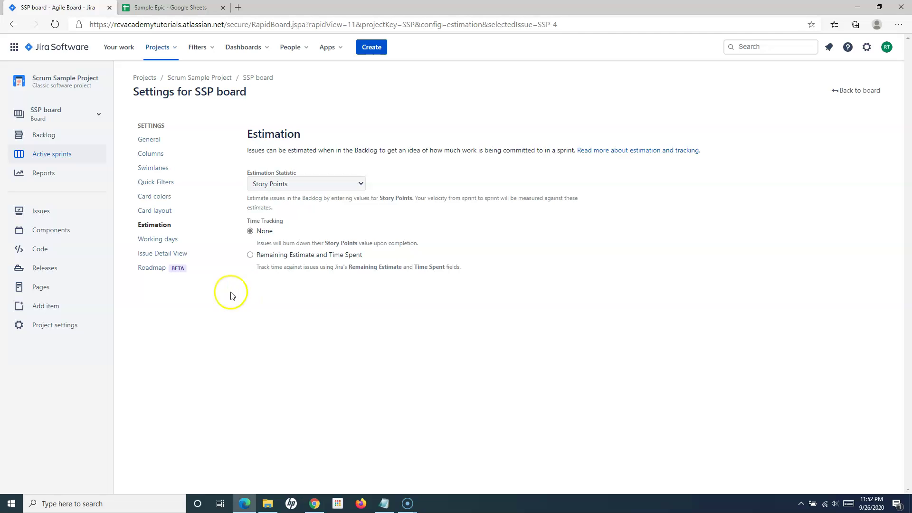
- Review the Working days settings and the field lists under Issue Detail View
left_click(164, 239)
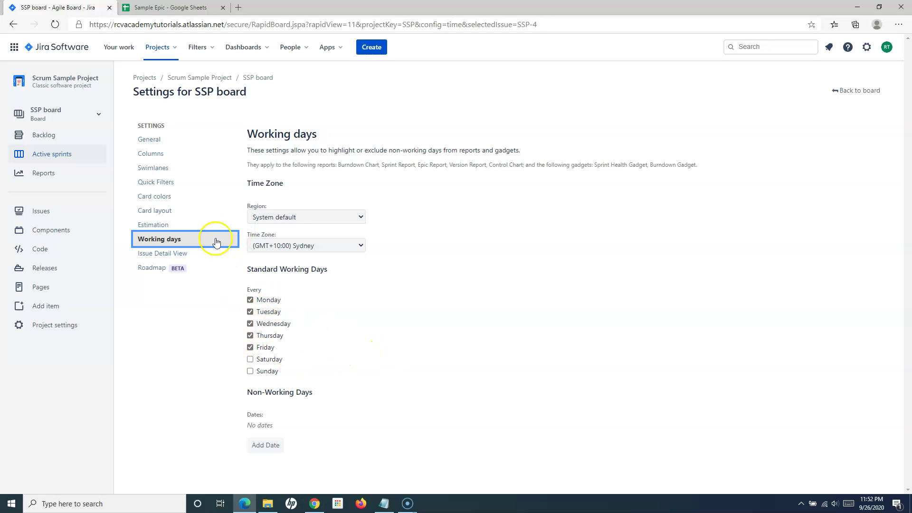
left_click(183, 254)
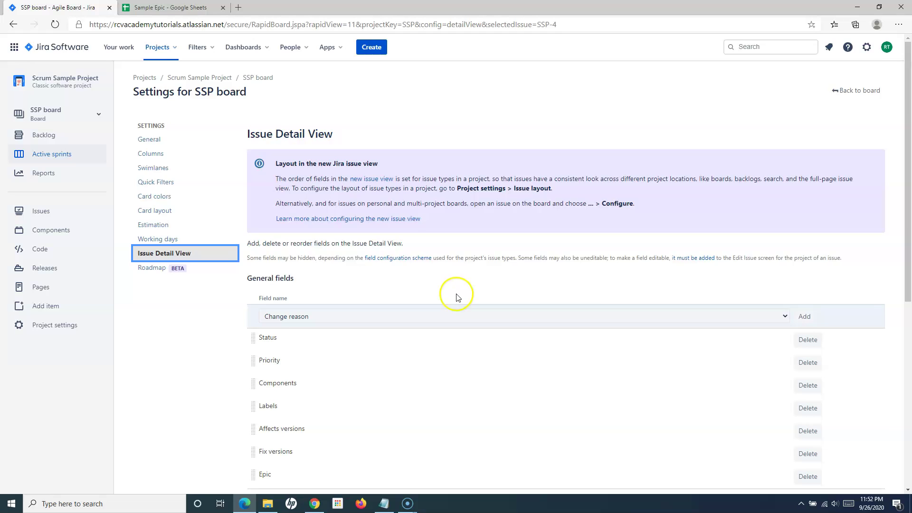
scroll(457, 297, "down", 3)
scroll(456, 297, "up", 3)
scroll(456, 380, "down", 6)
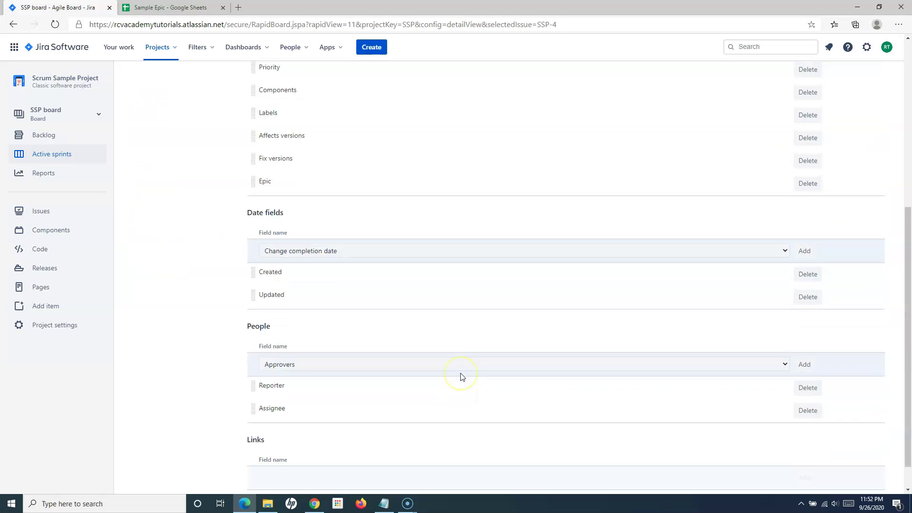
scroll(460, 376, "down", 1)
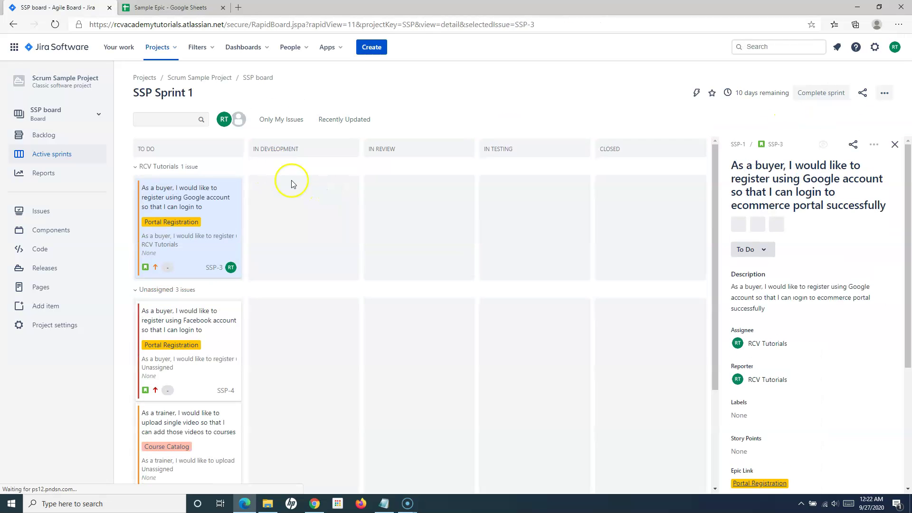
- Open story SSP-4 on the sprint board and examine all its detail fields, including the collapsed ones
left_click(180, 375)
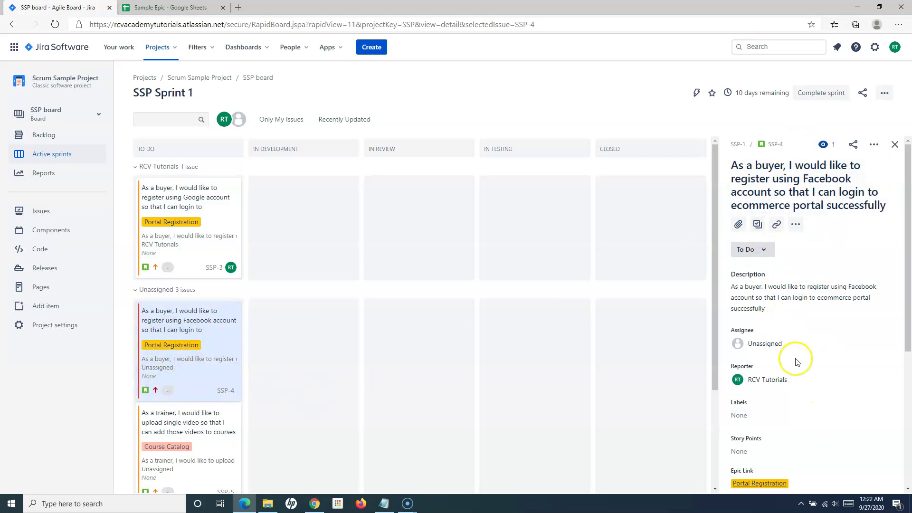
scroll(798, 380, "down", 3)
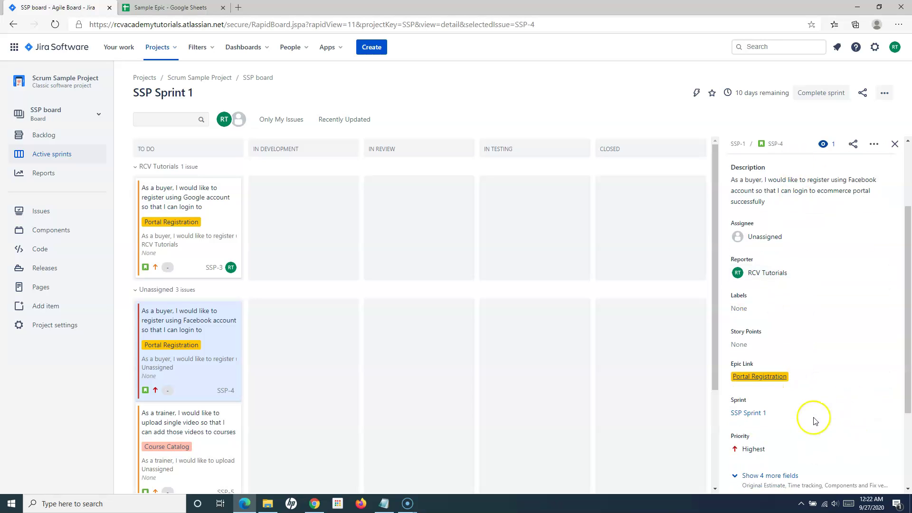
scroll(807, 332, "down", 3)
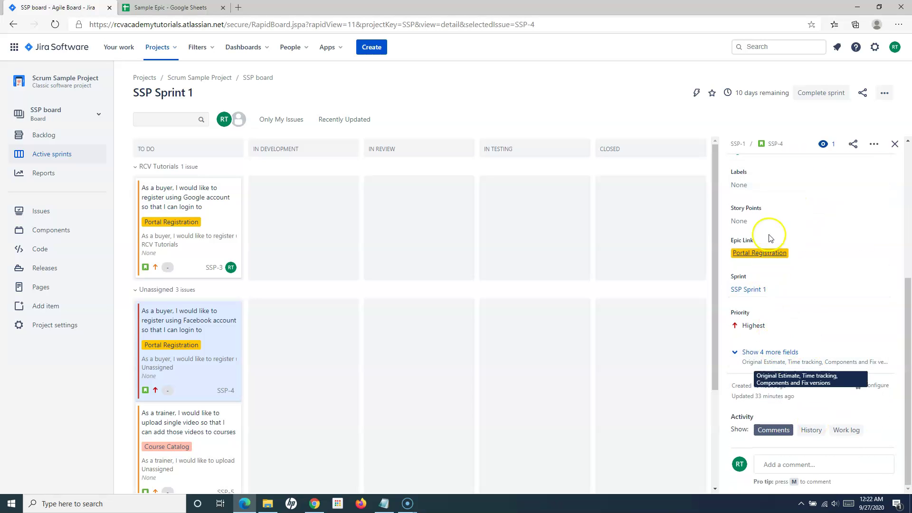
left_click(749, 353)
scroll(792, 413, "down", 2)
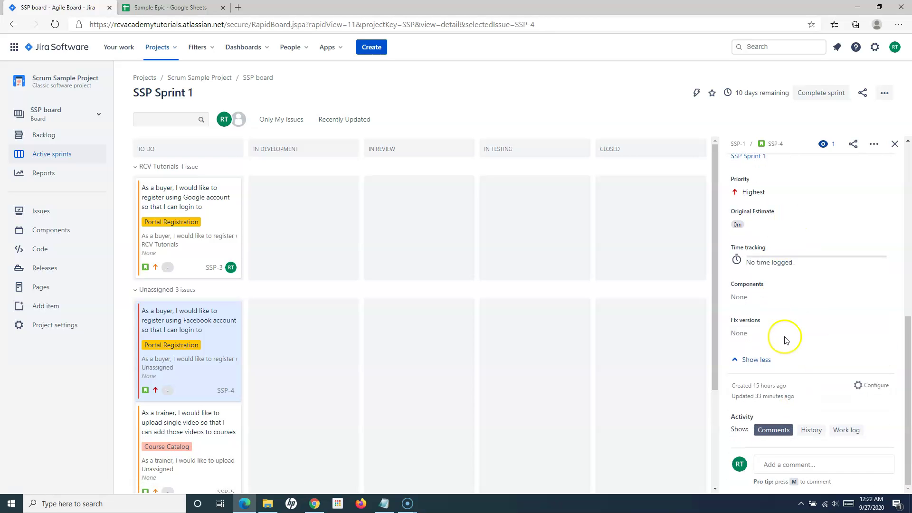
scroll(779, 346, "up", 10)
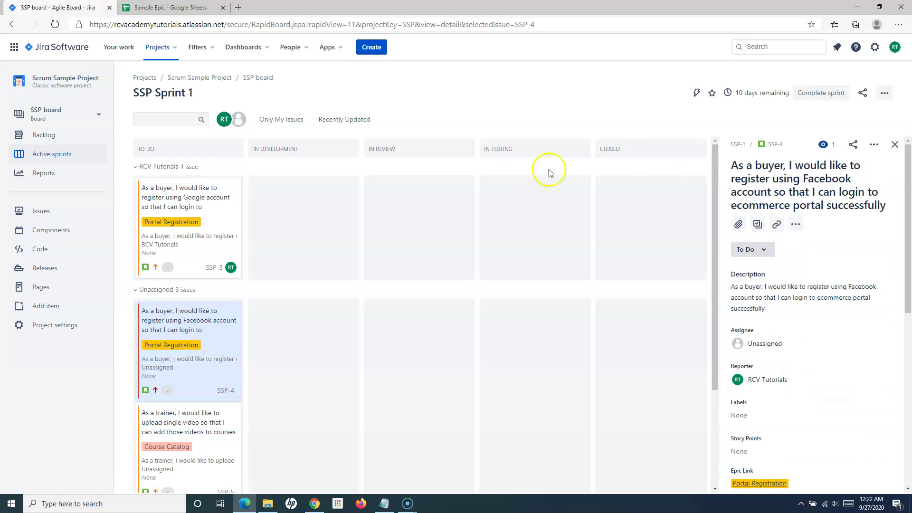
- Reopen the Issue Detail View settings of the board and read the note about configuring the issue layout
left_click(884, 93)
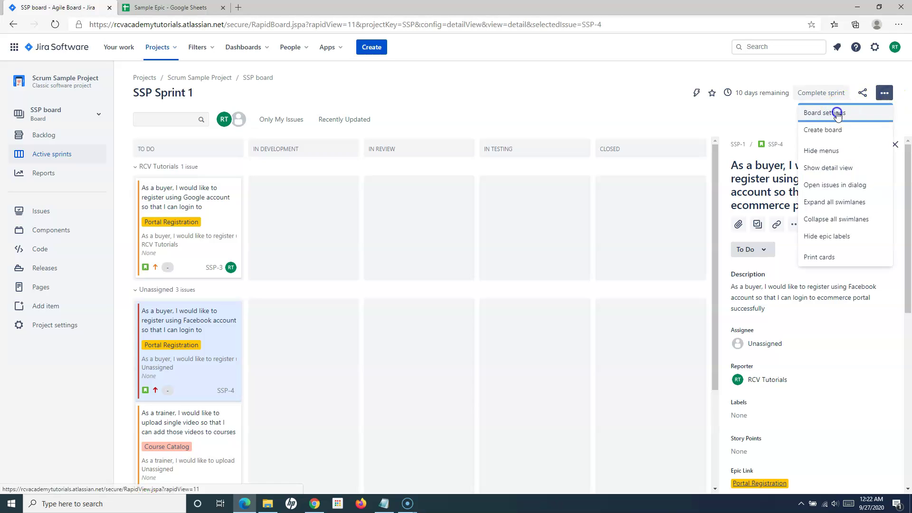
left_click(825, 112)
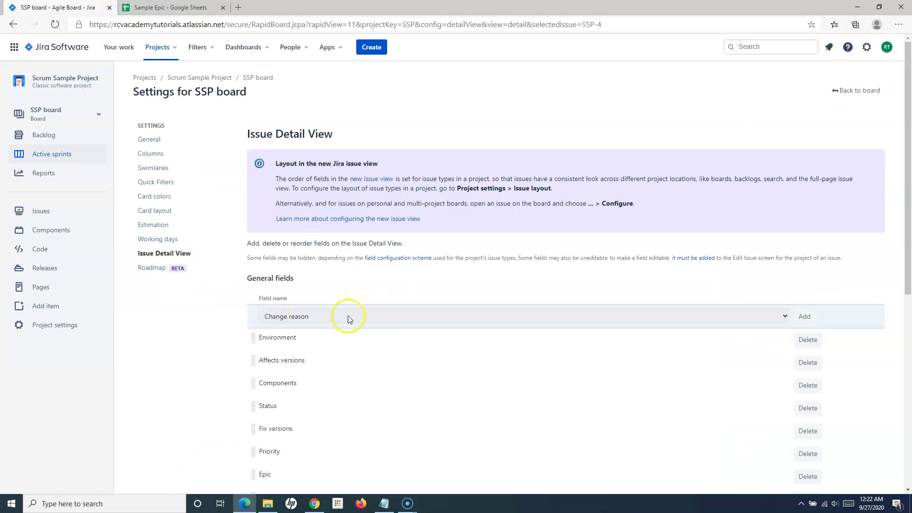
left_click_drag(243, 129, 359, 132)
left_click(359, 134)
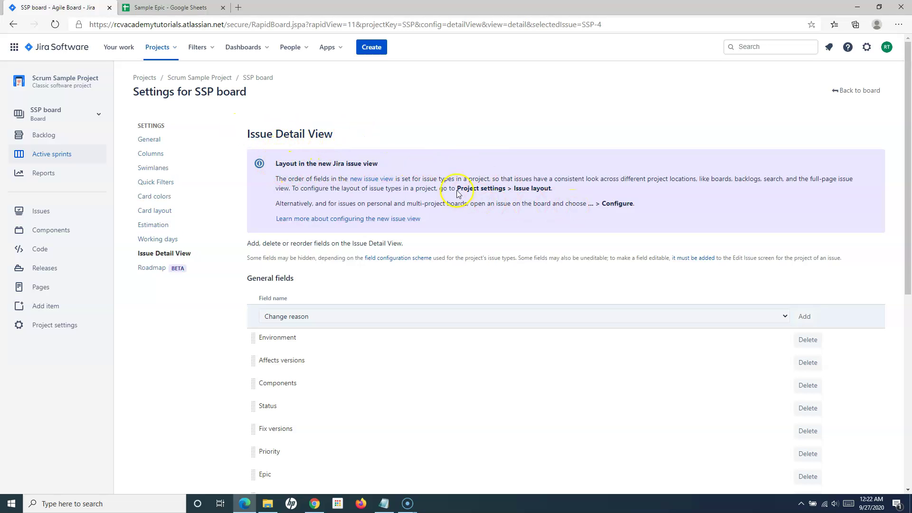
left_click_drag(507, 189, 551, 187)
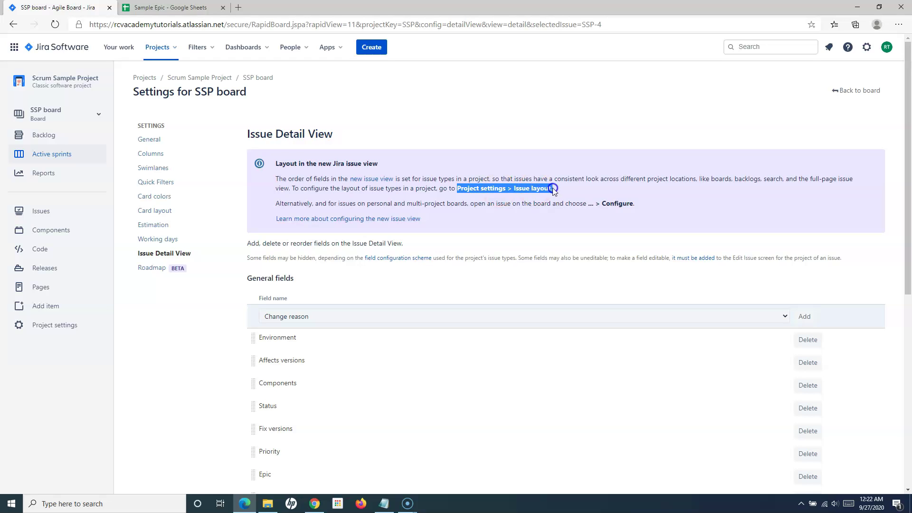
left_click(562, 189)
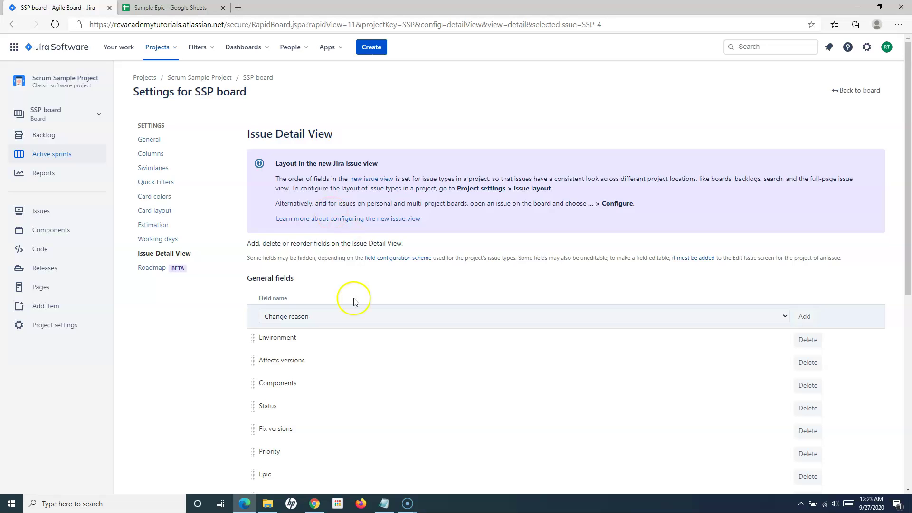
- Look through the general and date fields configured for the Issue Detail View
scroll(353, 302, "down", 3)
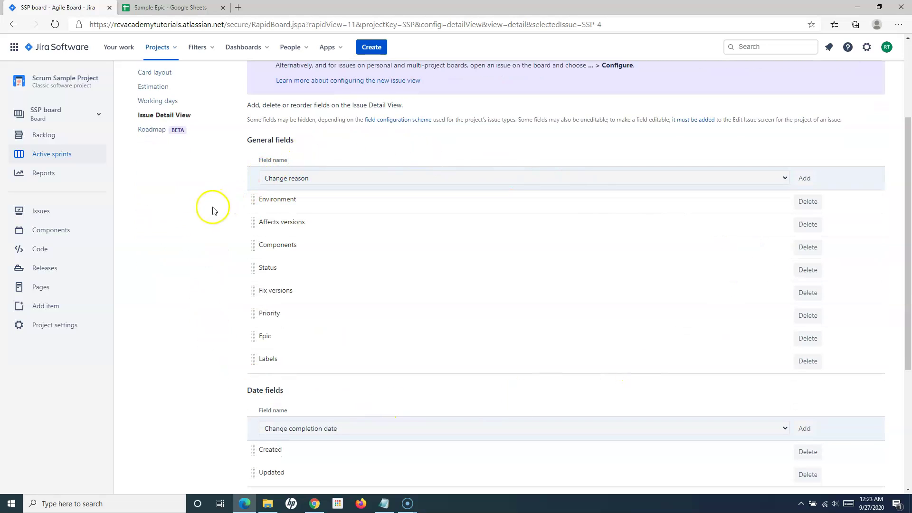
scroll(183, 336, "down", 2)
scroll(183, 342, "up", 3)
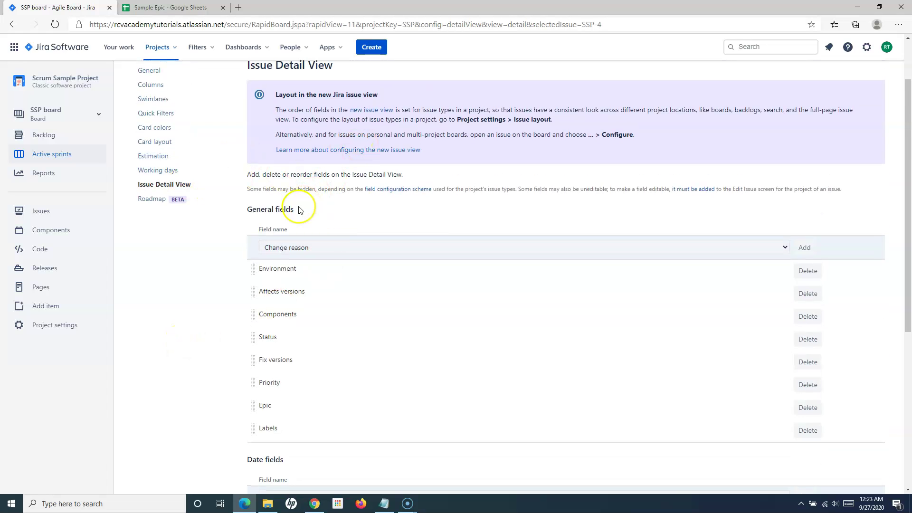
scroll(332, 207, "up", 2)
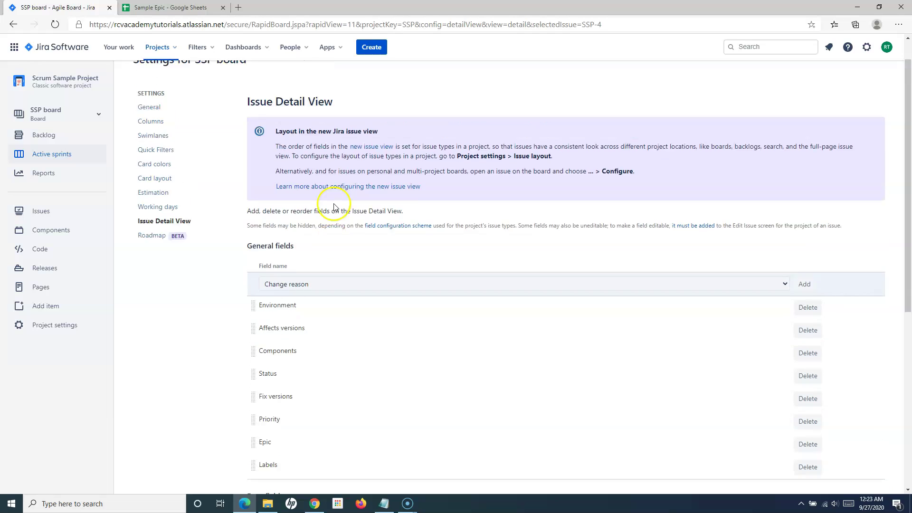
- Enable the roadmap for the SSP board in the board settings
left_click(150, 275)
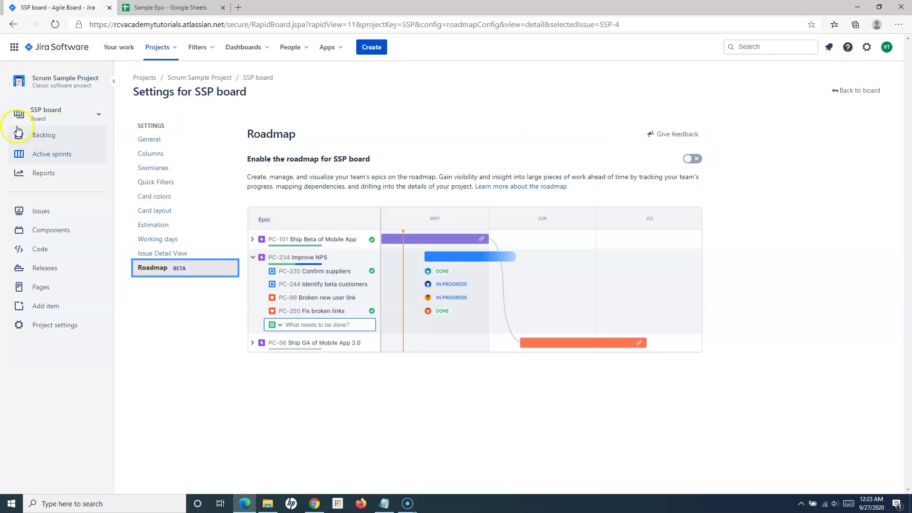
left_click(694, 160)
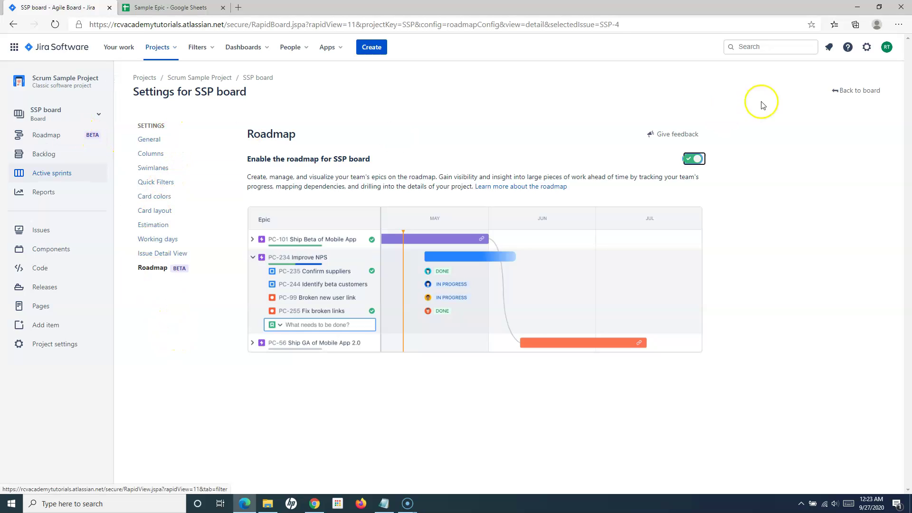
- Leave the SSP board and its settings and open the board of the NextGen Scrum Sample project
left_click(838, 90)
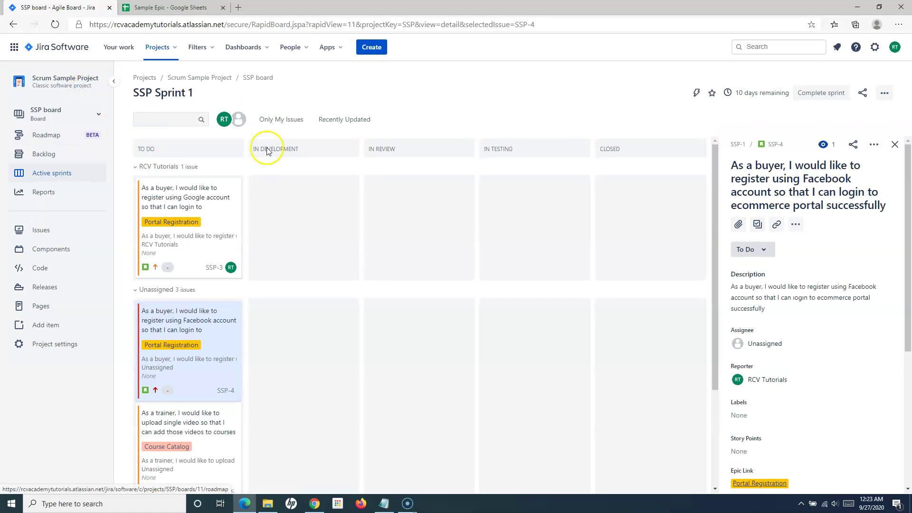
left_click(884, 93)
left_click(836, 112)
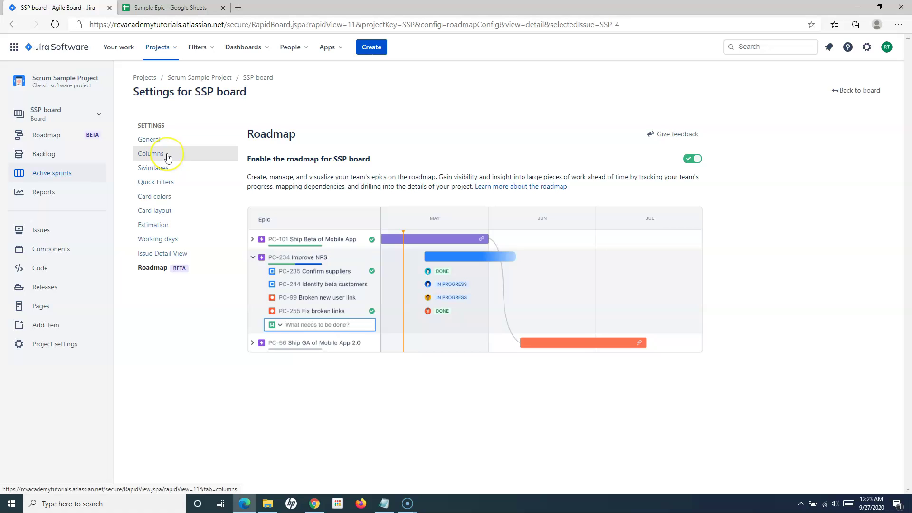
left_click(55, 52)
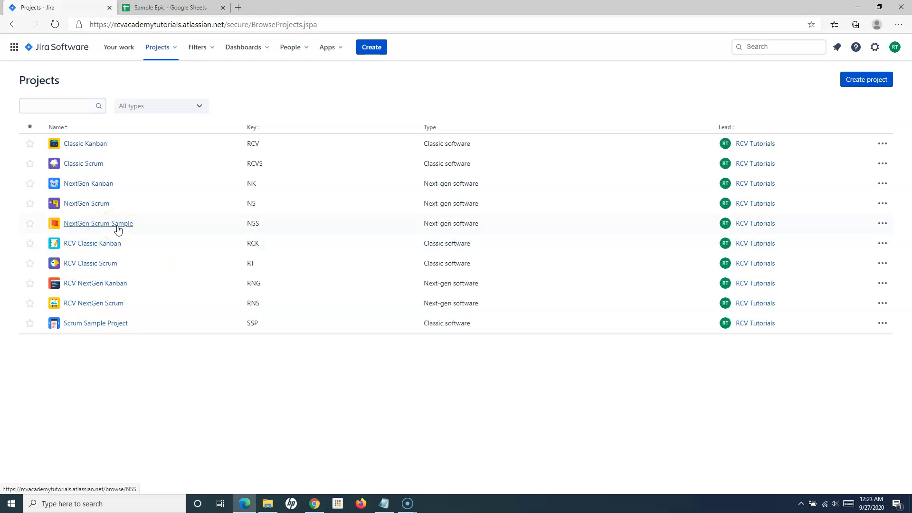
left_click(99, 228)
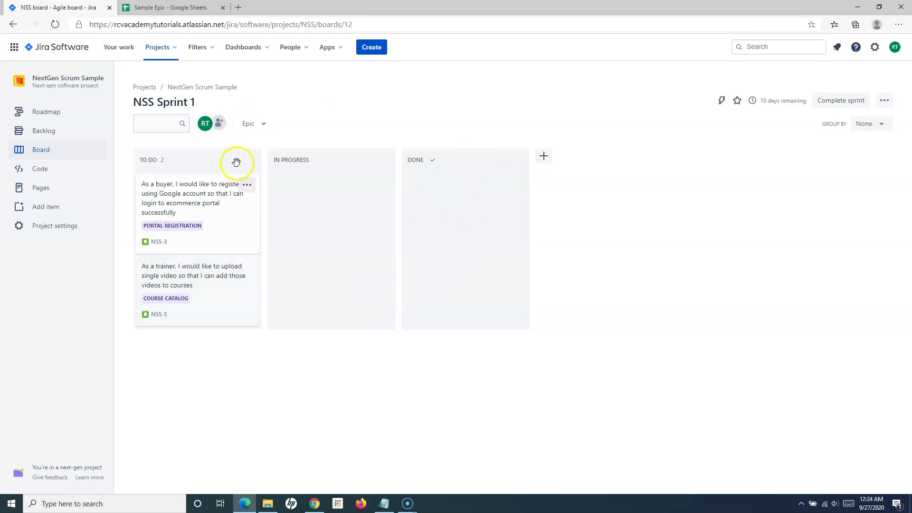
- Add an "In QA" column to the NSS board and place it between In Progress and Done
left_click(544, 160)
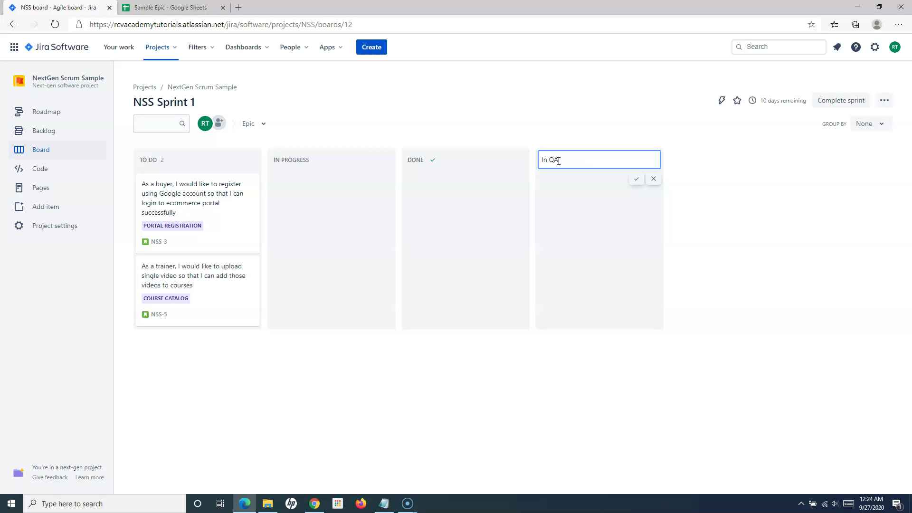
left_click(636, 179)
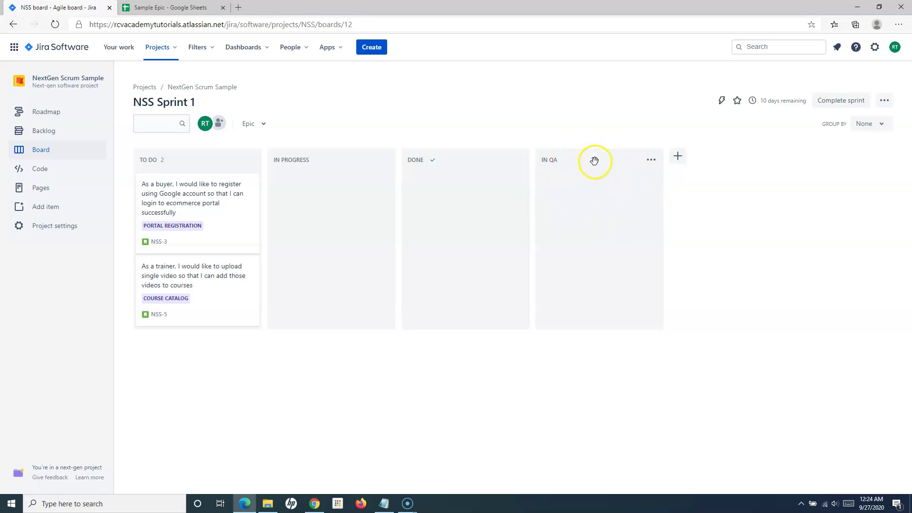
left_click_drag(558, 163, 452, 161)
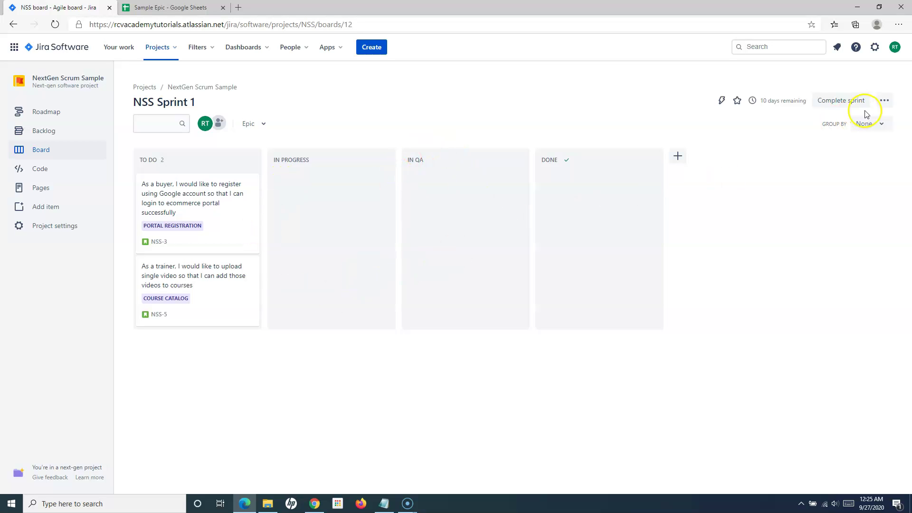
- Look at the additional sprint and board actions available for NSS Sprint 1
left_click(886, 105)
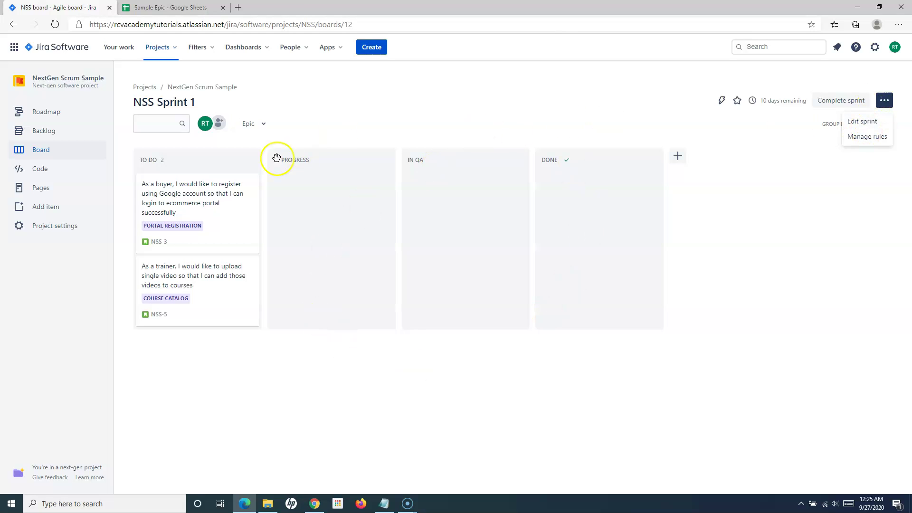
left_click(839, 246)
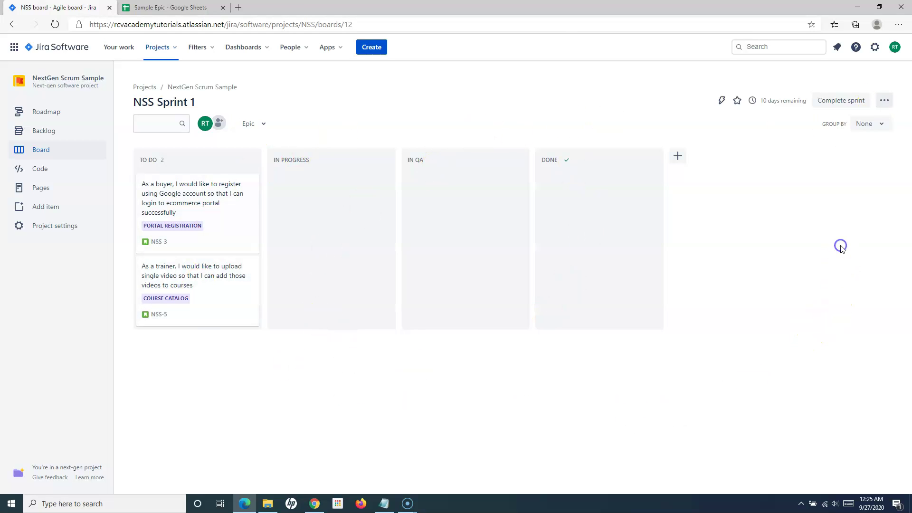
left_click(886, 102)
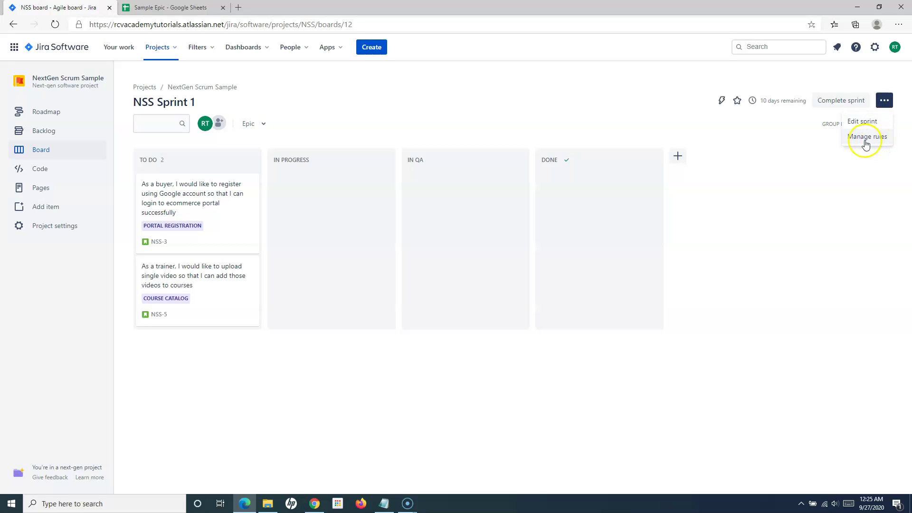
left_click(848, 209)
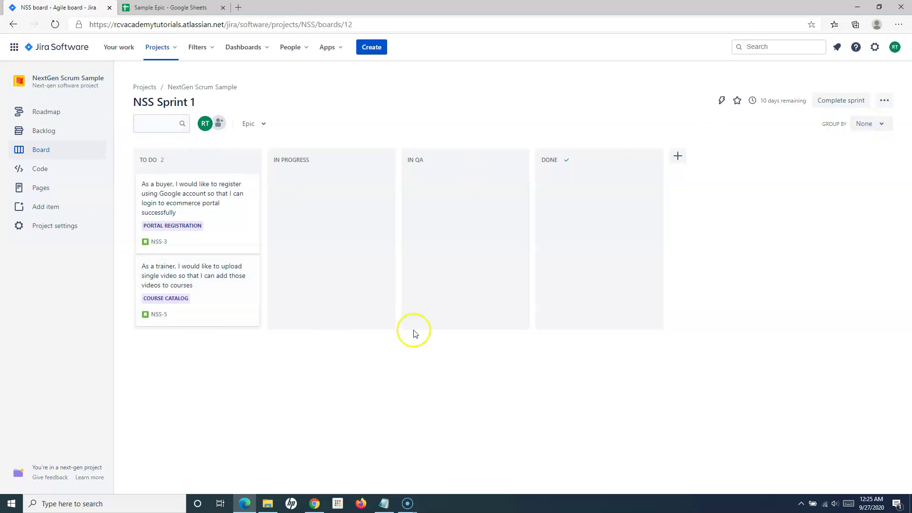
- Try grouping the NSS board by Assignee, Epic and Subtask in turn, and reset the grouping to None
left_click(877, 124)
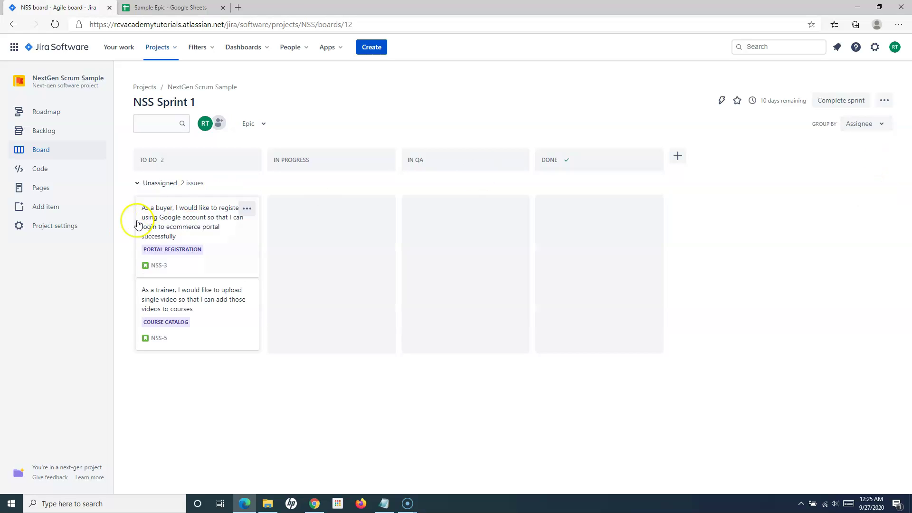
left_click(868, 123)
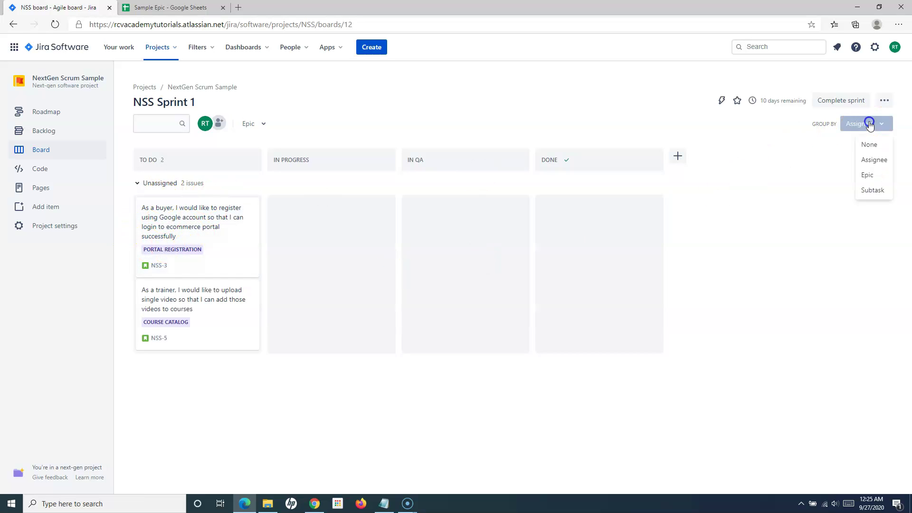
left_click(871, 176)
left_click(867, 124)
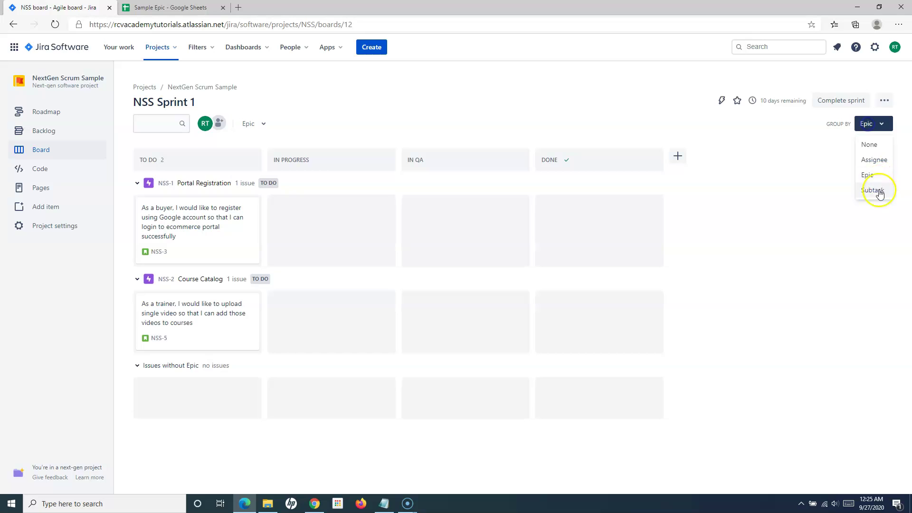
left_click(875, 191)
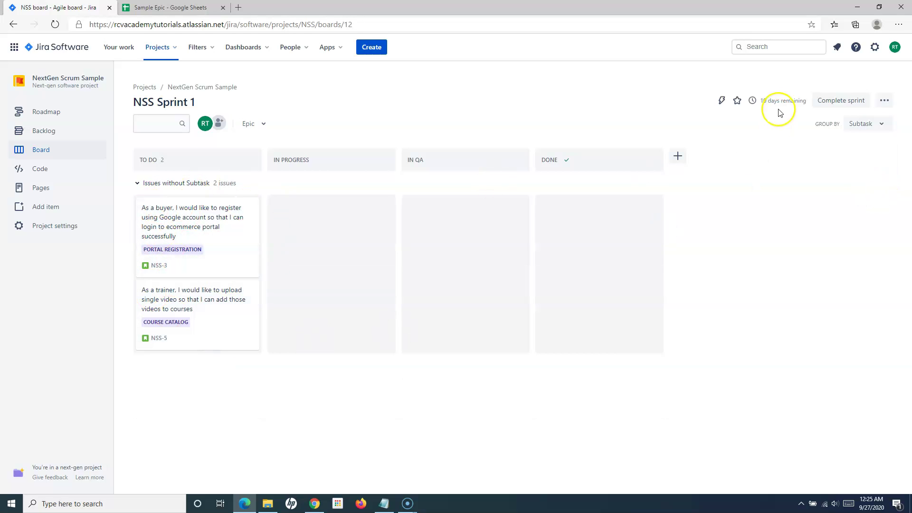
left_click(875, 125)
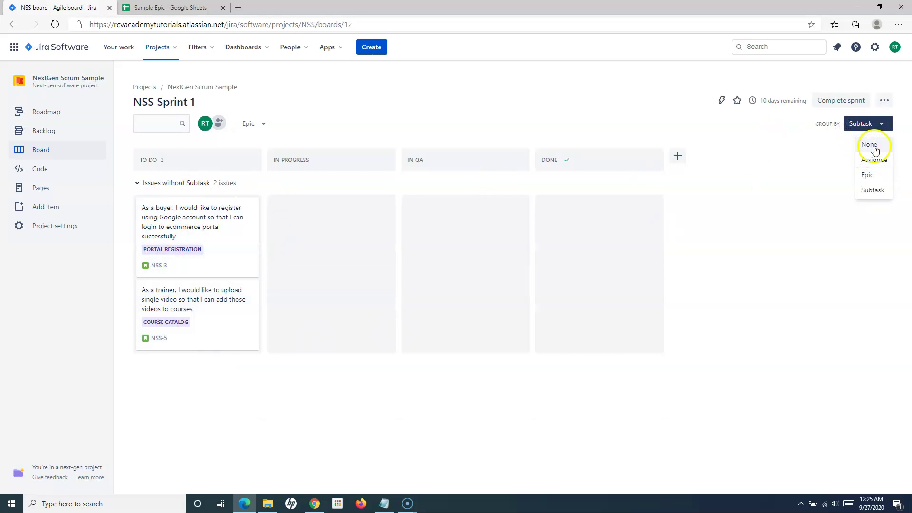
left_click(875, 146)
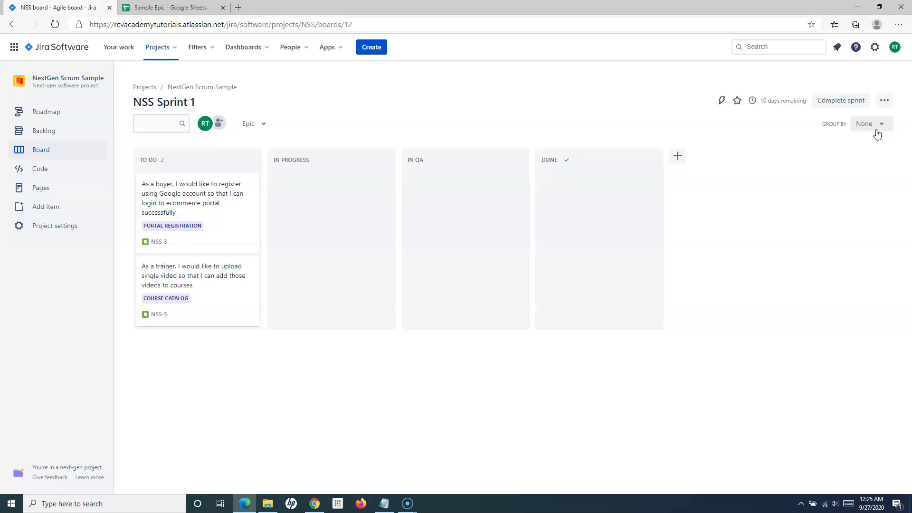
- Add a board rule of type "Assign an issue to someone" that assigns issues moving to Done to RCV Test
left_click(887, 101)
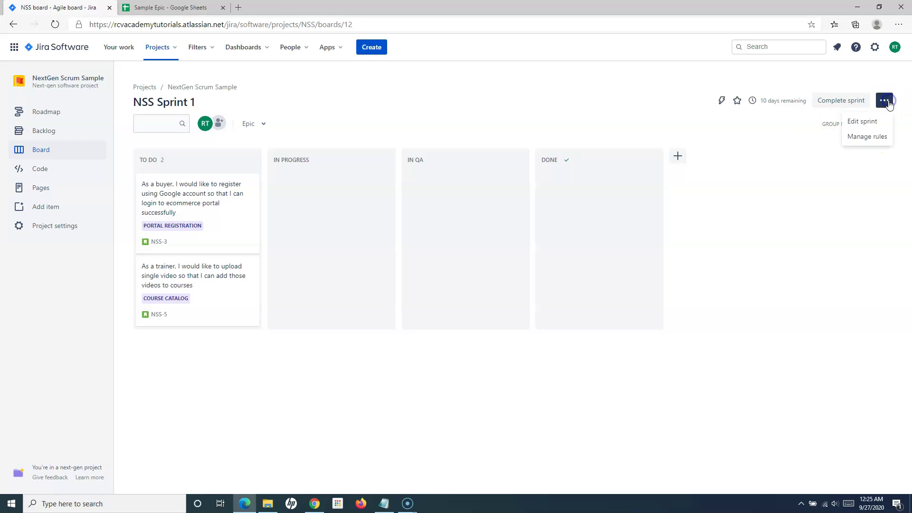
left_click(873, 138)
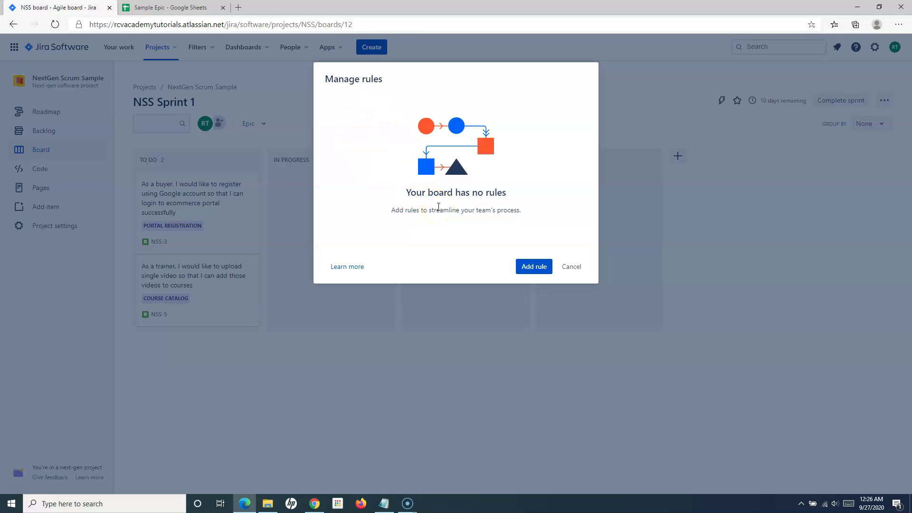
left_click(527, 269)
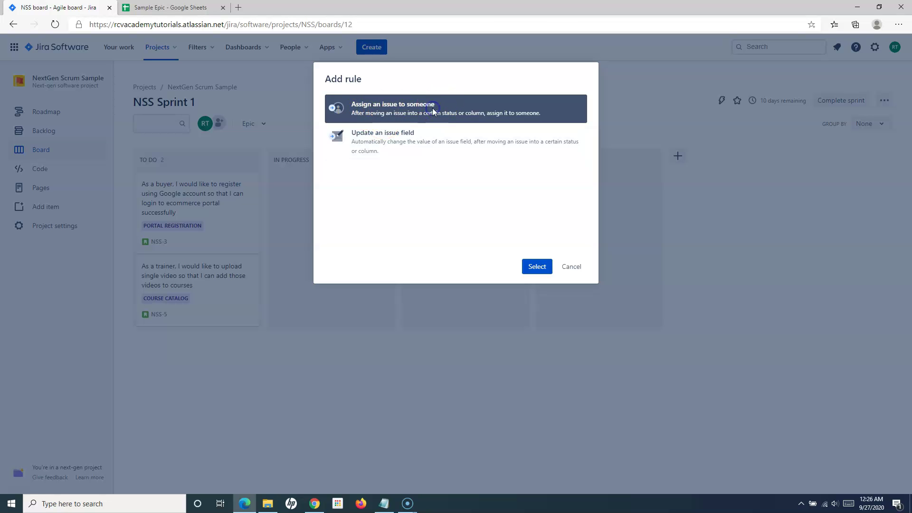
left_click(537, 266)
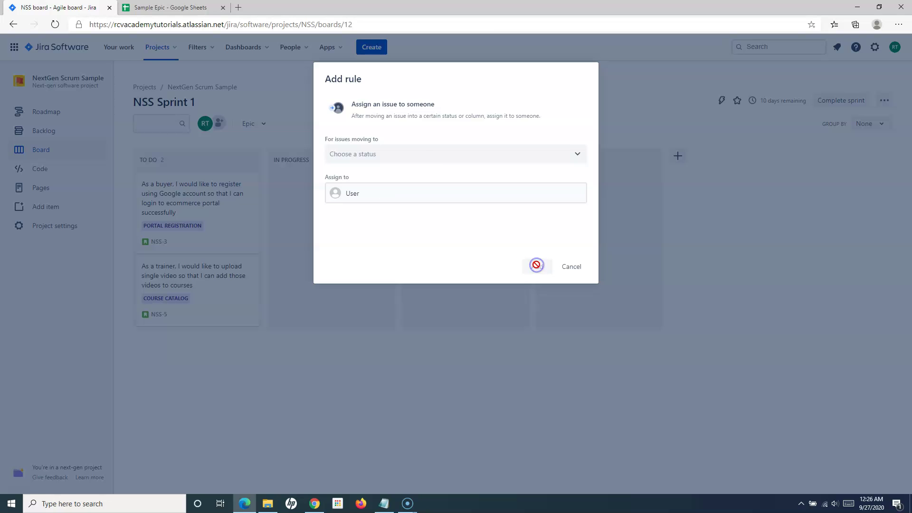
left_click(370, 154)
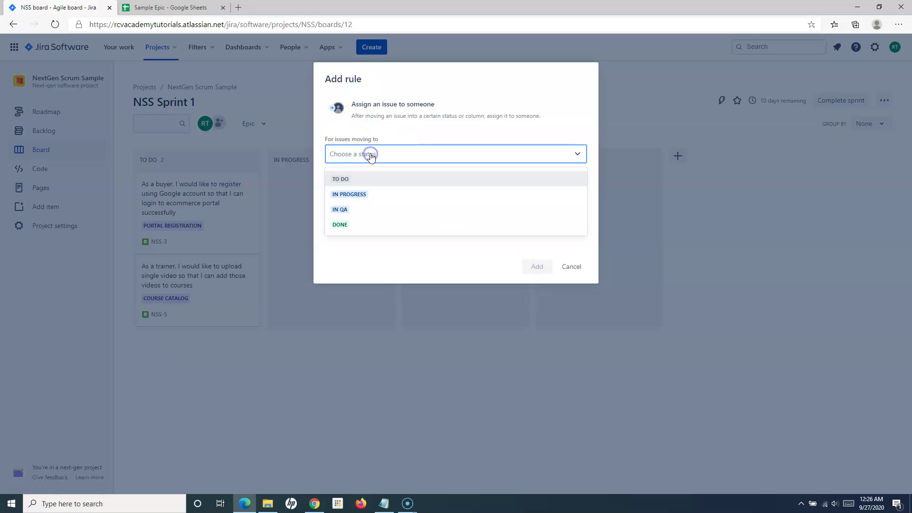
left_click(346, 229)
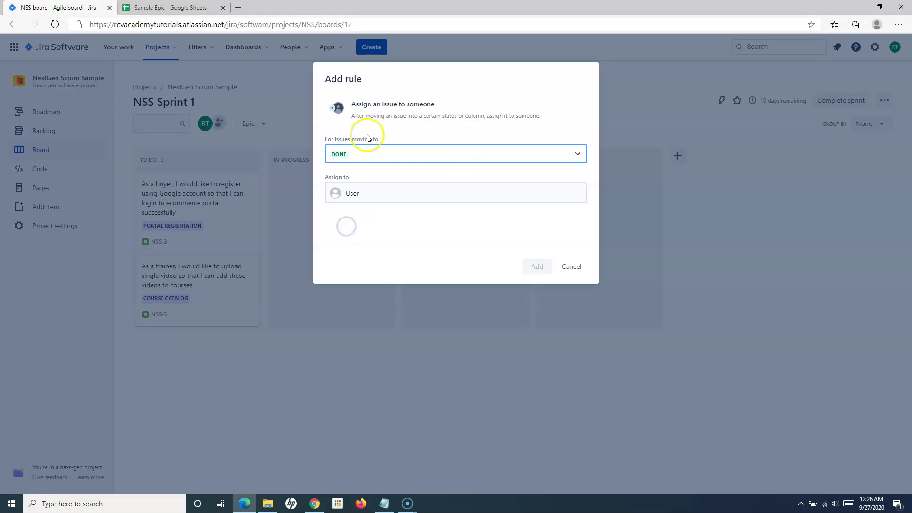
left_click(375, 193)
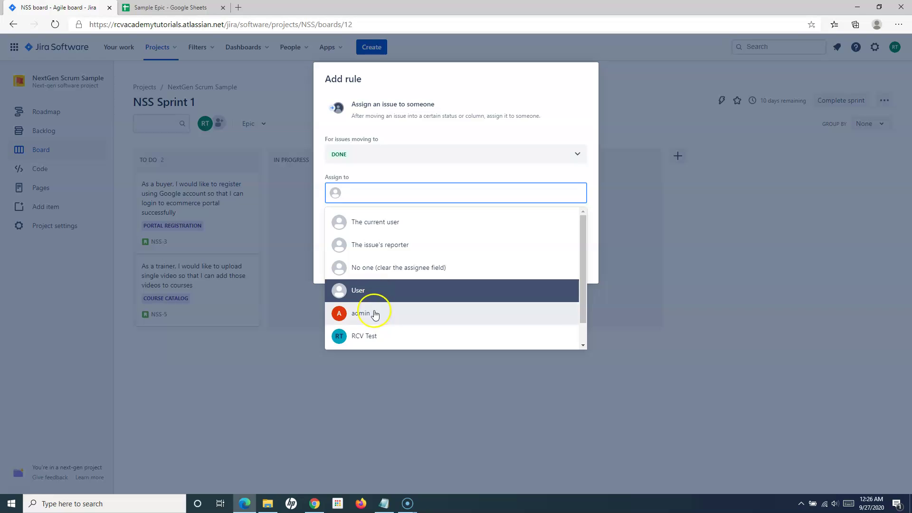
left_click(365, 337)
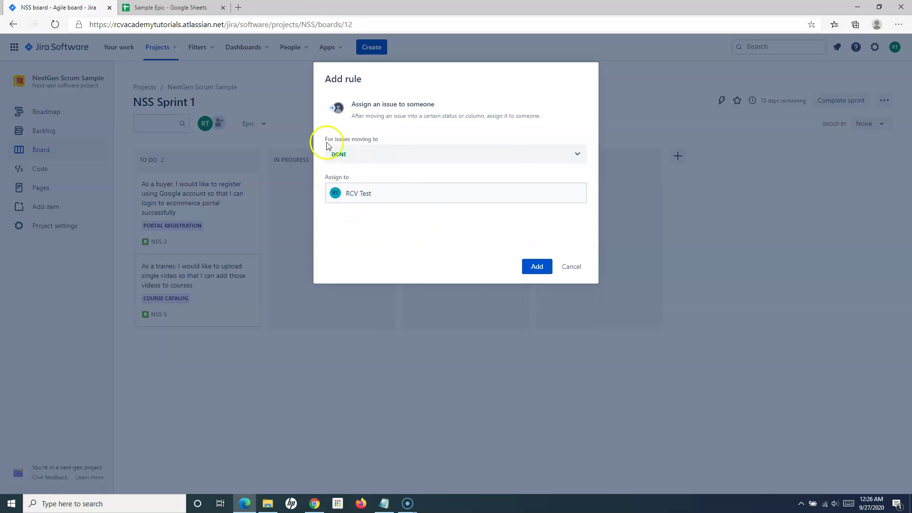
left_click(537, 267)
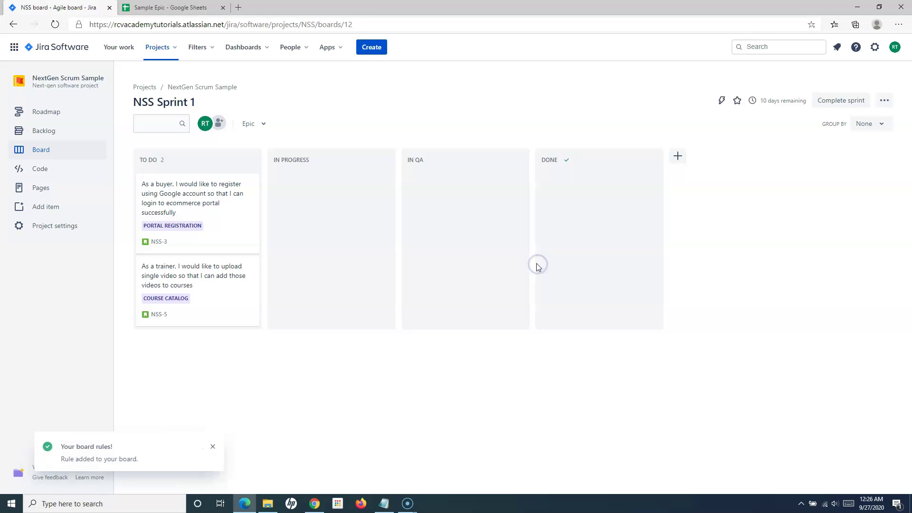
- Move story NSS-3 from To Do to In QA and assign it to RCV Tutorials
left_click_drag(209, 203, 477, 209)
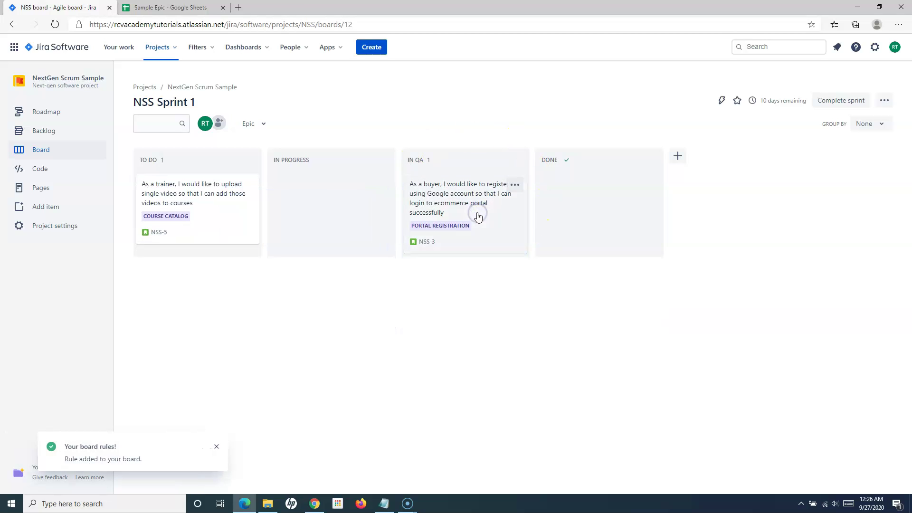
left_click(437, 196)
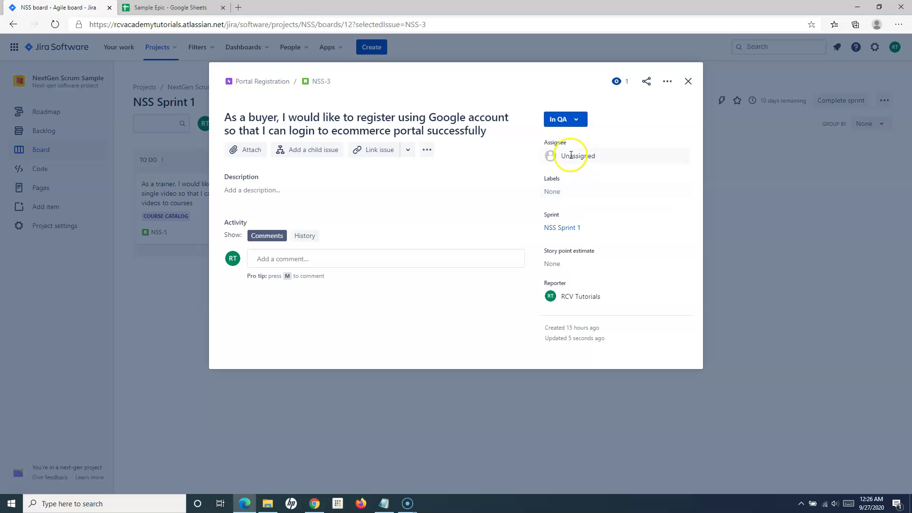
left_click(570, 156)
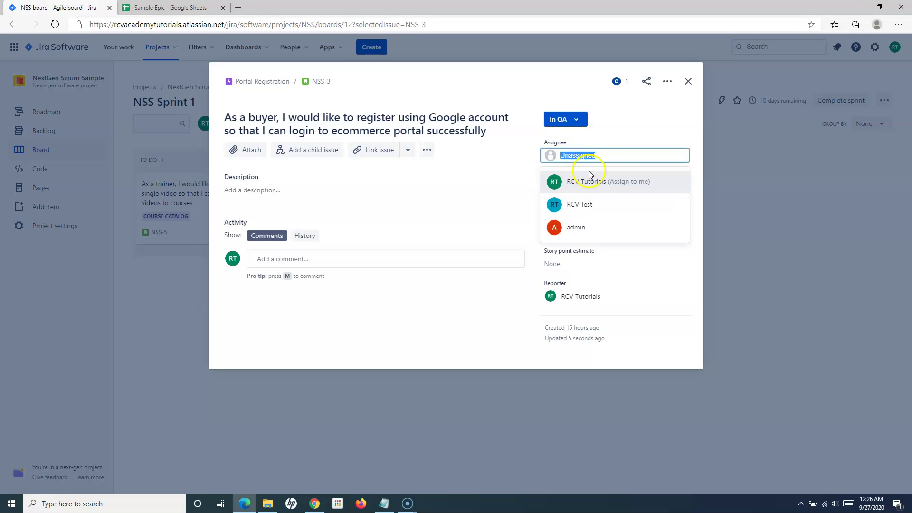
left_click(620, 184)
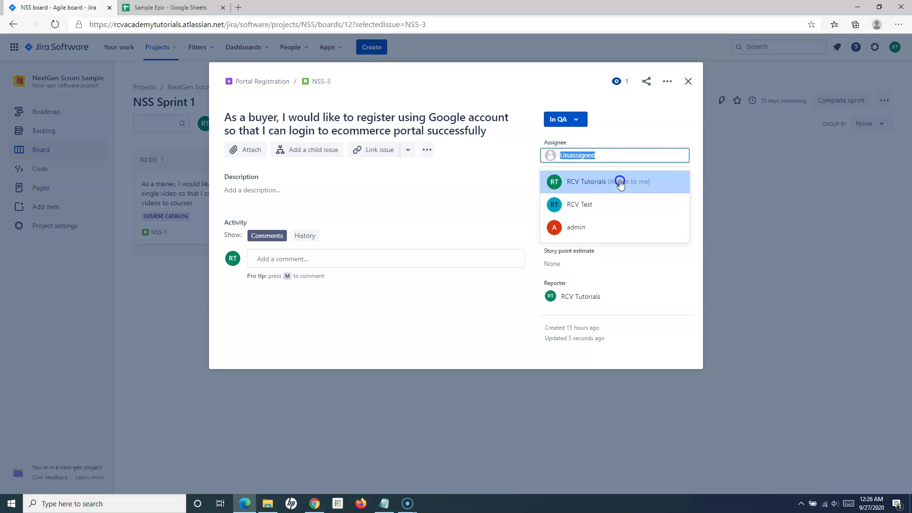
left_click(689, 83)
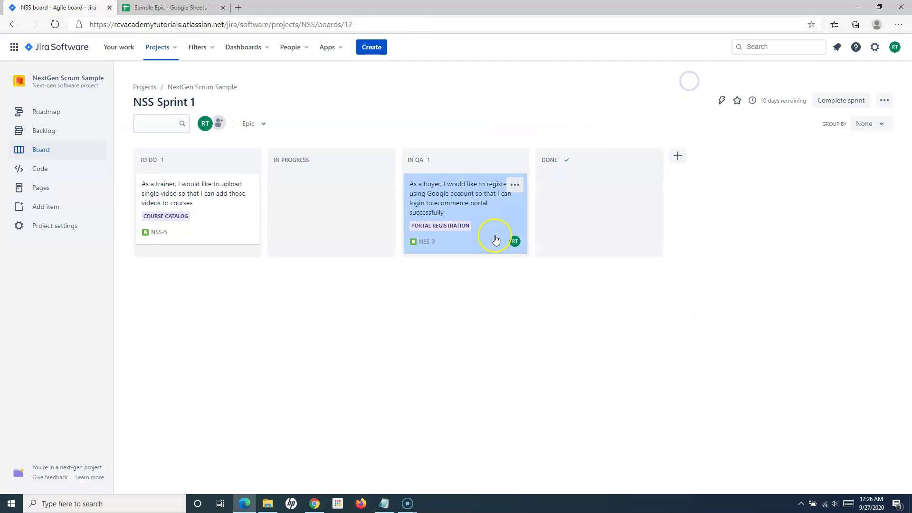
left_click(455, 199)
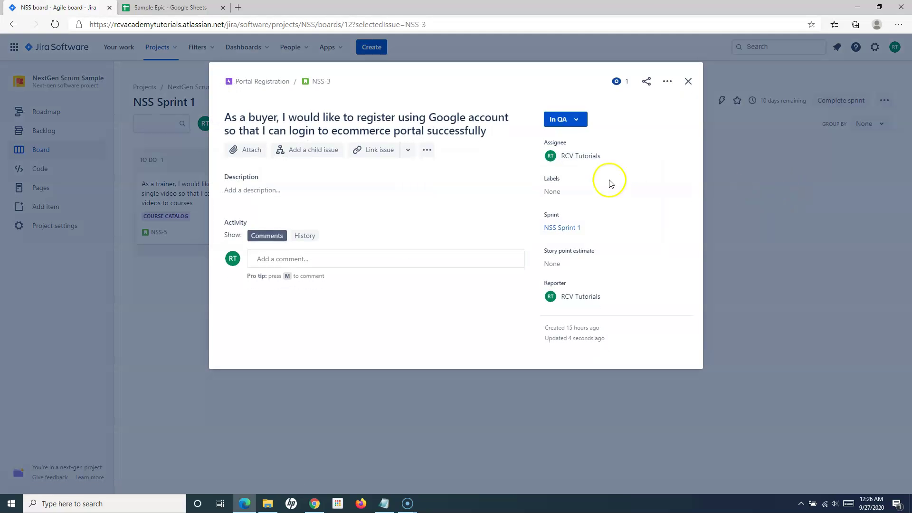
left_click(688, 81)
- Move story NSS-3 to Done and check its assignee in the issue details
left_click_drag(463, 197, 605, 195)
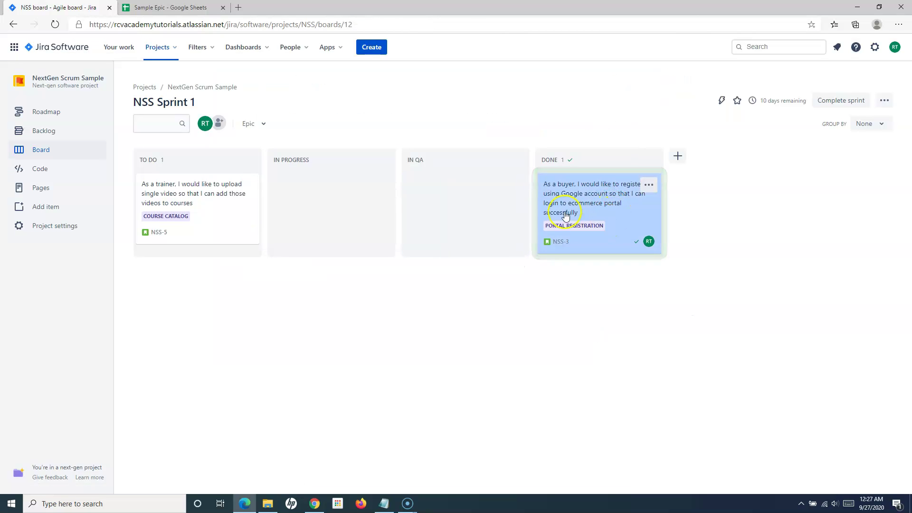
left_click(605, 191)
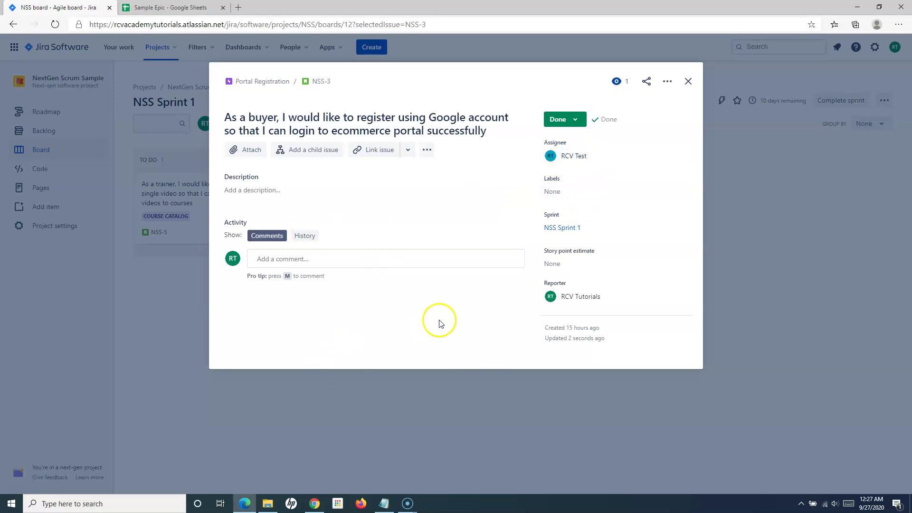
left_click(688, 81)
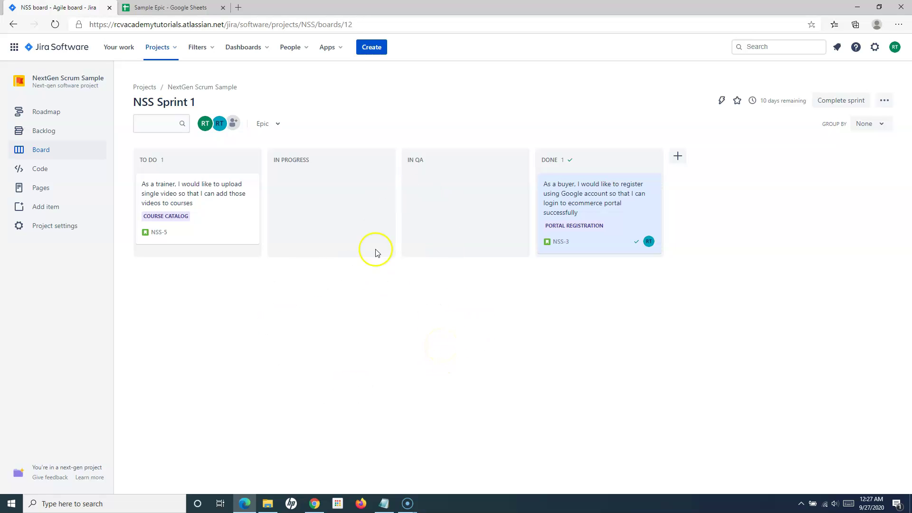
left_click(543, 243)
left_click(323, 298)
key("alt+Tab")
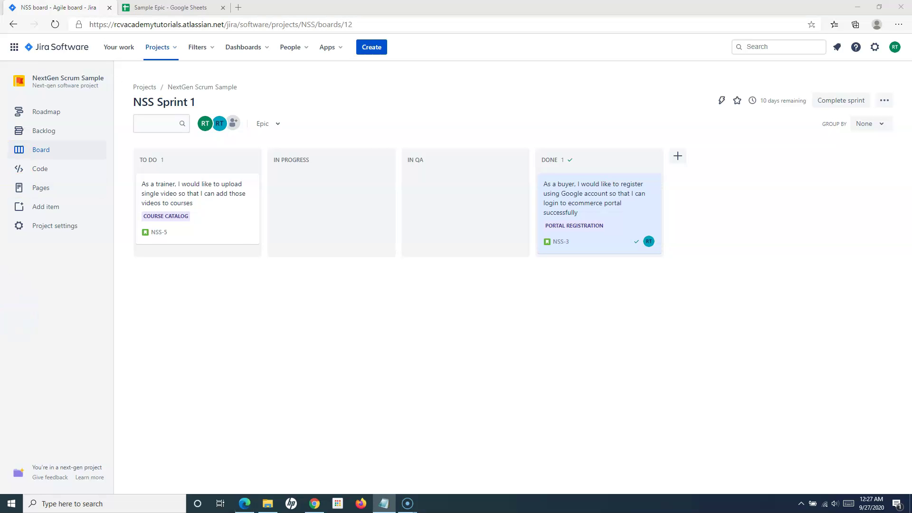